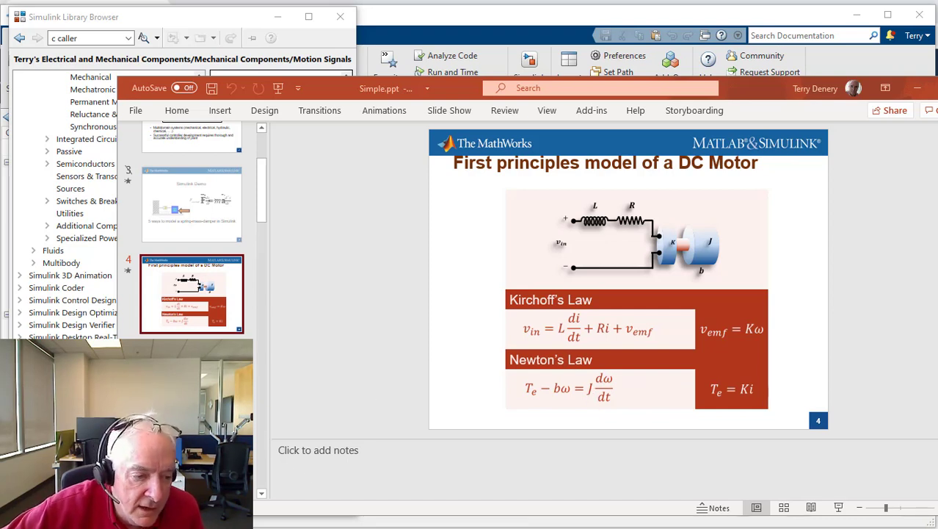
From the MATLAB desktop, create a new blank untitled Simulink model
{"action": "left_click", "coordinate": [96, 319]}
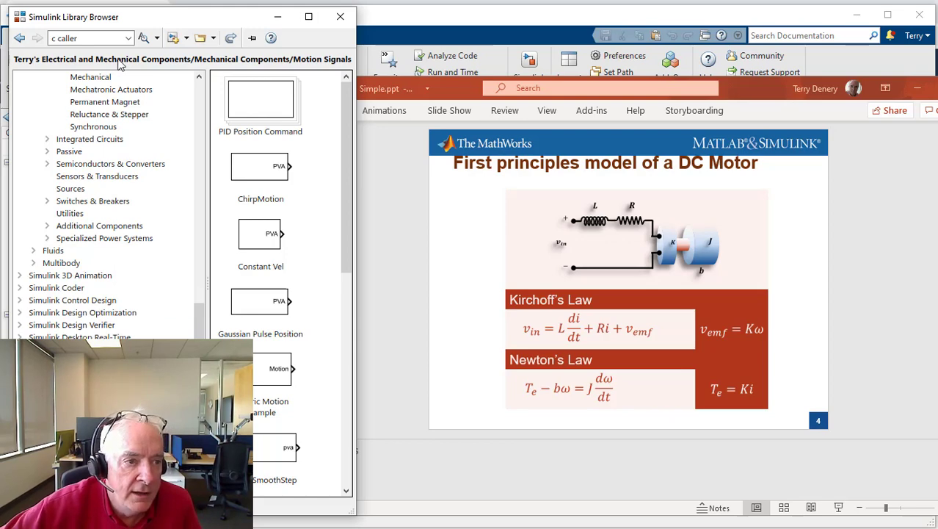
{"action": "left_click", "coordinate": [811, 16]}
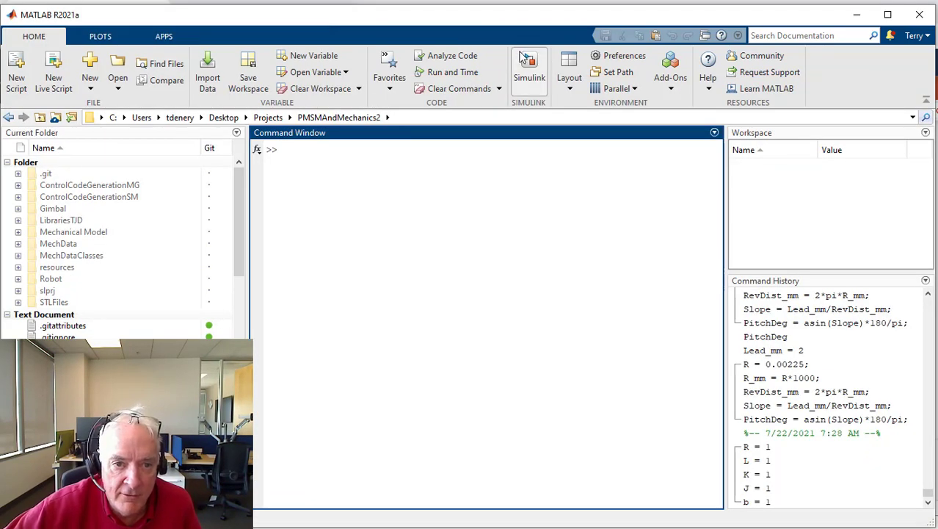
{"action": "left_click", "coordinate": [529, 69]}
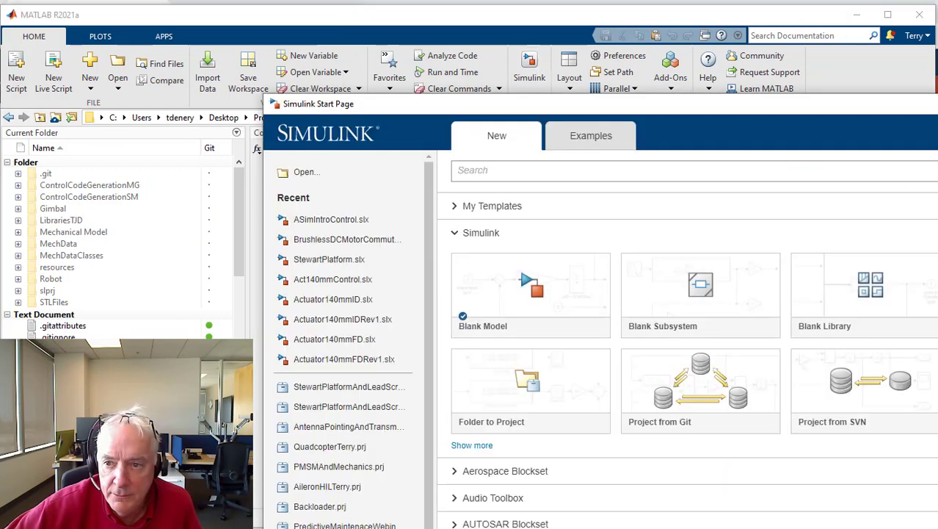
{"action": "key", "text": "alt+F4"}
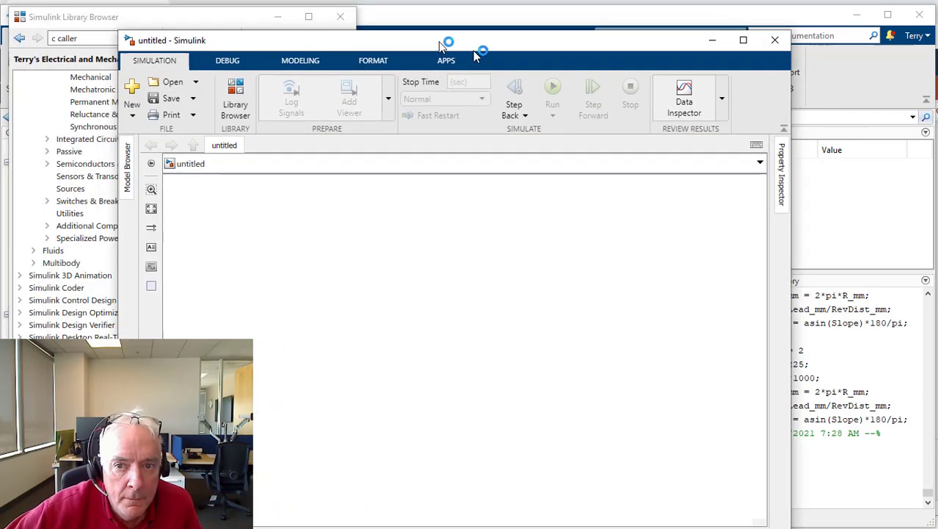
Arrange the model and library windows, then add Constant and Gain blocks from Commonly Used Blocks
{"action": "left_click_drag", "start_coordinate": [439, 46], "coordinate": [586, 41]}
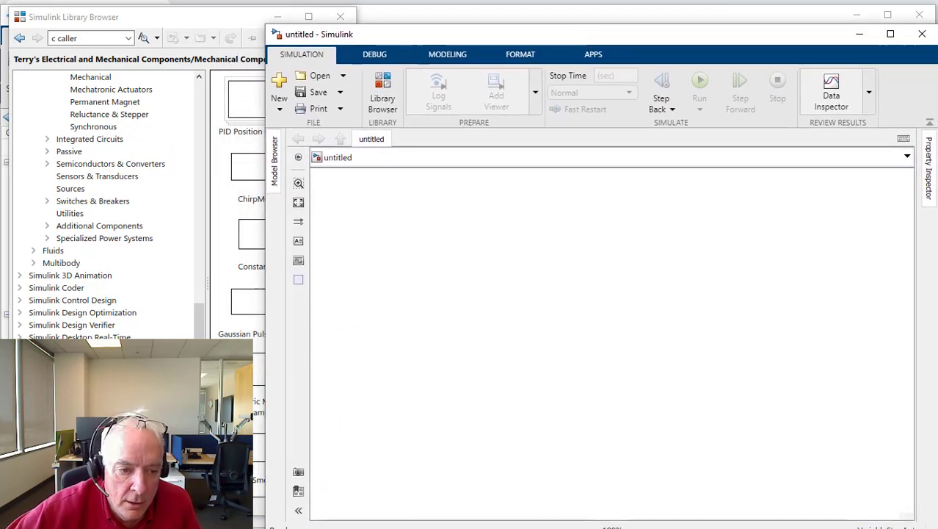
{"action": "left_click_drag", "start_coordinate": [265, 527], "coordinate": [354, 513]}
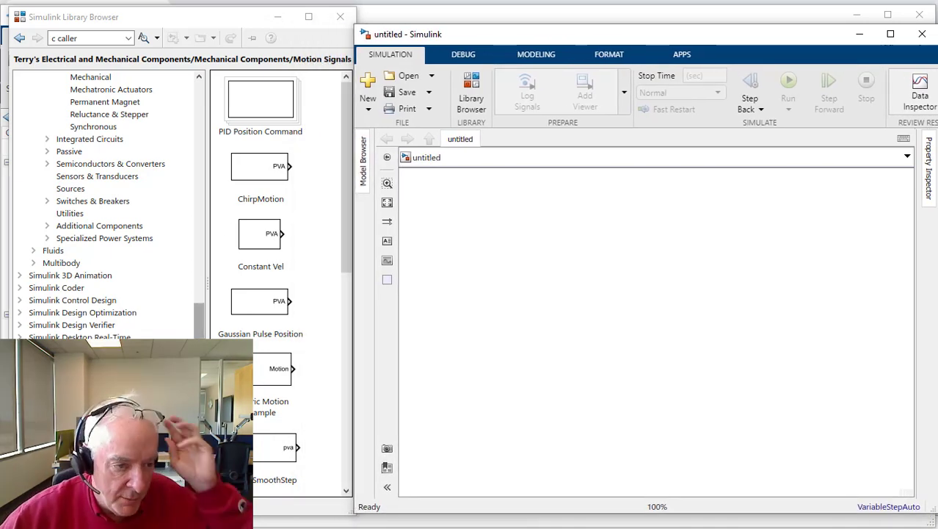
{"action": "left_click_drag", "start_coordinate": [199, 345], "coordinate": [196, 117]}
{"action": "left_click", "coordinate": [85, 89]}
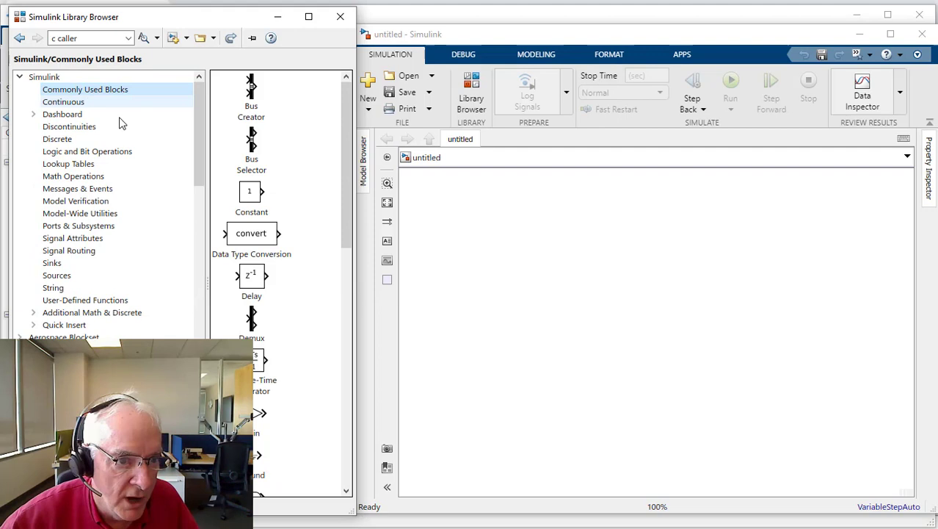
{"action": "left_click_drag", "start_coordinate": [252, 197], "coordinate": [488, 236]}
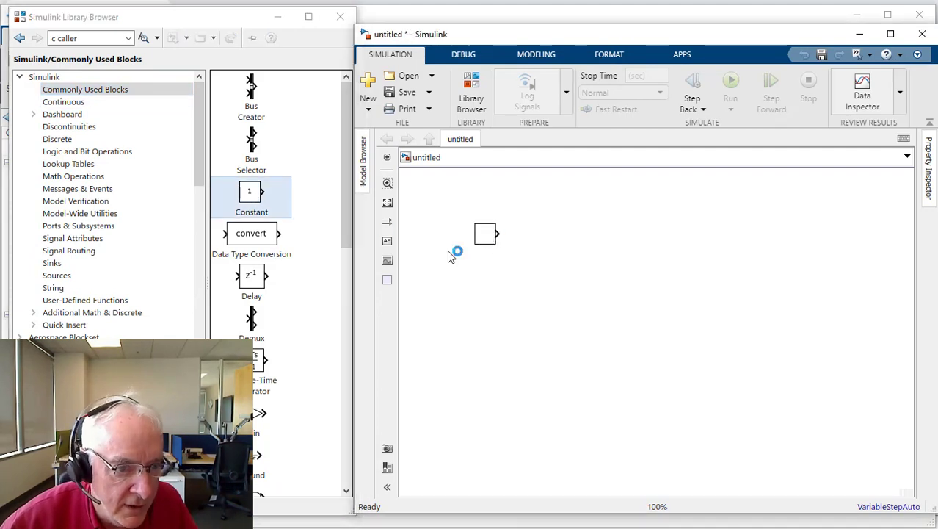
{"action": "mouse_move", "coordinate": [254, 423]}
{"action": "left_mouse_down"}
{"action": "mouse_move", "coordinate": [469, 395]}
{"action": "mouse_move", "coordinate": [463, 392]}
{"action": "left_mouse_up"}
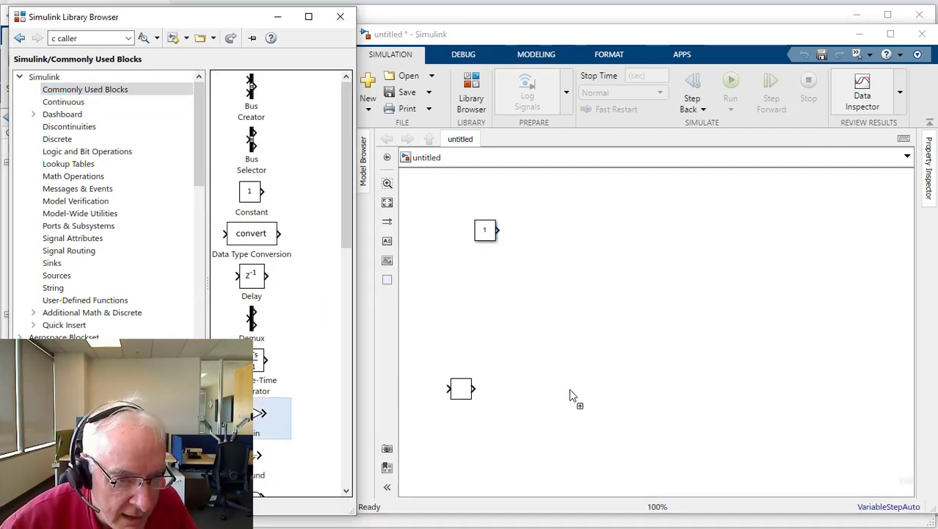
Add Integrator, Scope and Math Operations Add blocks, and wire the Constant to the Scope
{"action": "left_click_drag", "start_coordinate": [569, 391], "coordinate": [570, 392]}
{"action": "scroll", "coordinate": [282, 450], "scroll_direction": "down", "scroll_amount": 4}
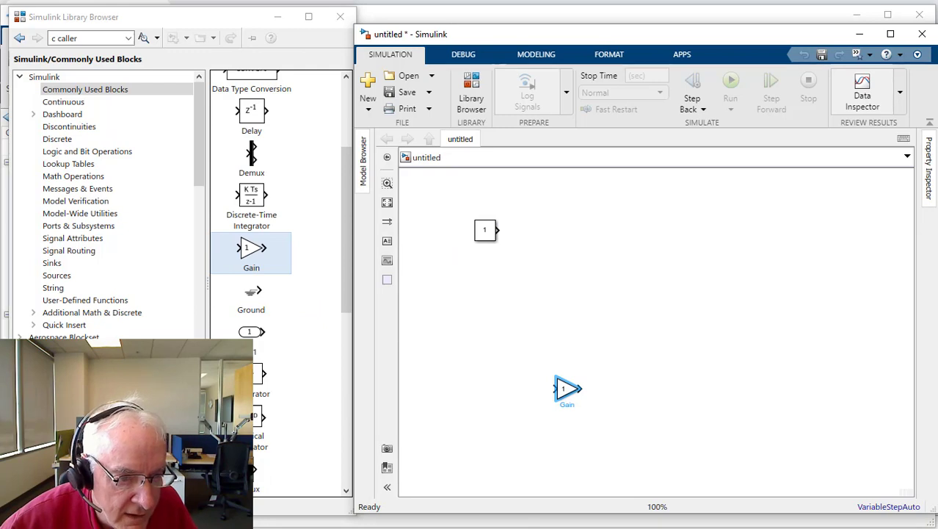
{"action": "left_click_drag", "start_coordinate": [252, 374], "coordinate": [694, 389]}
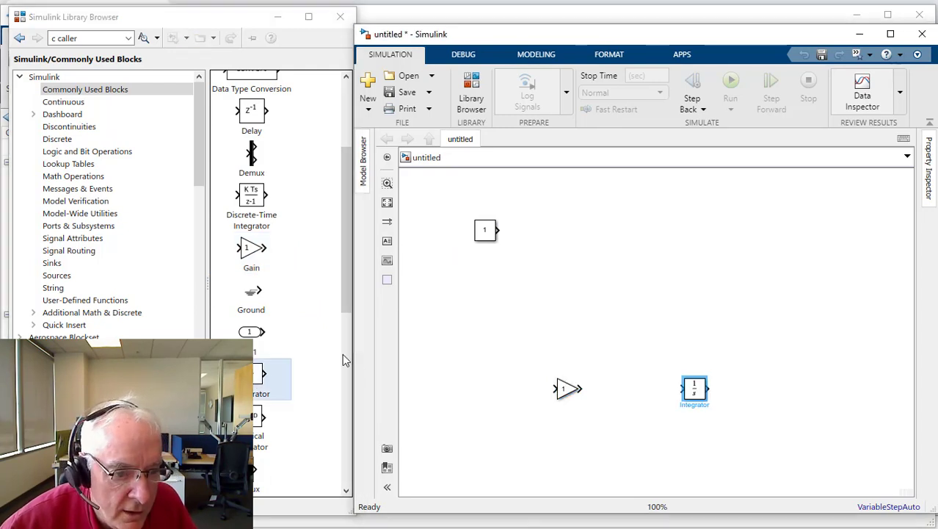
{"action": "scroll", "coordinate": [289, 356], "scroll_direction": "down", "scroll_amount": 3}
{"action": "left_click_drag", "start_coordinate": [258, 410], "coordinate": [807, 235]}
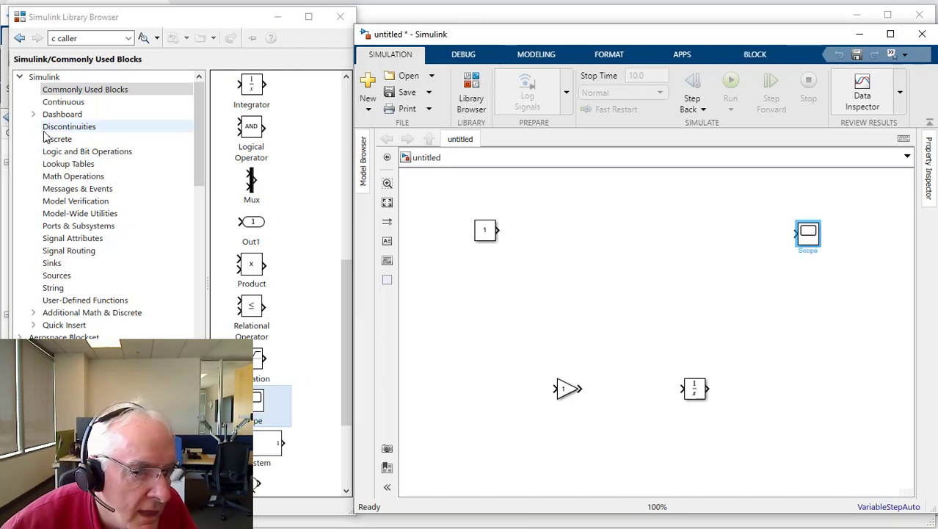
{"action": "left_click", "coordinate": [73, 176]}
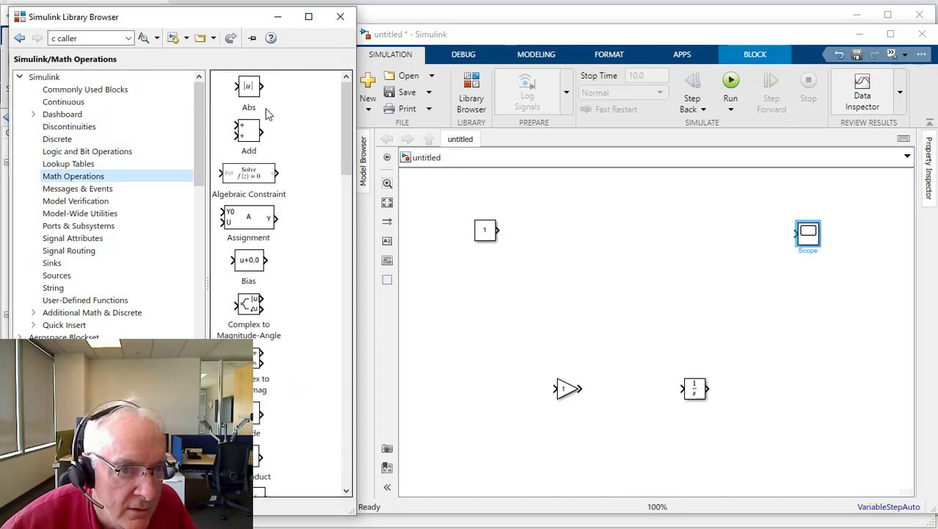
{"action": "left_click_drag", "start_coordinate": [250, 135], "coordinate": [791, 426]}
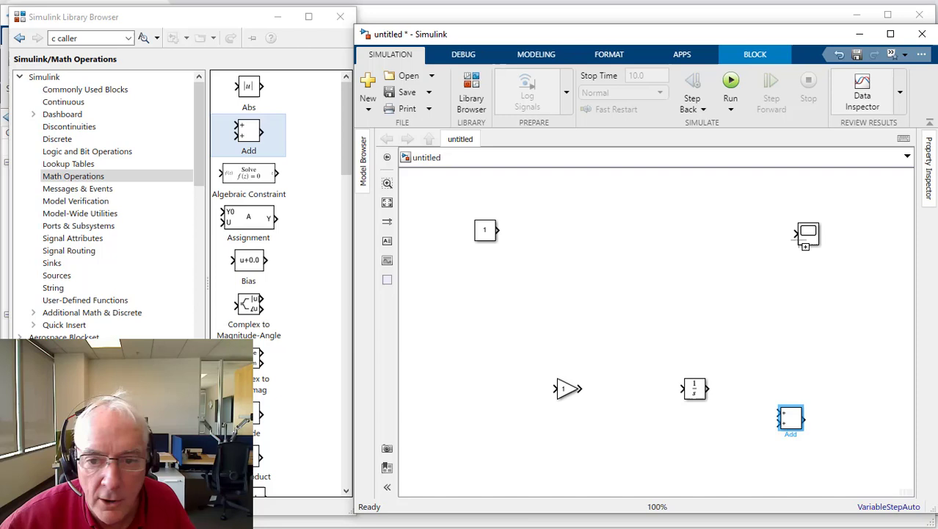
{"action": "left_click_drag", "start_coordinate": [795, 232], "coordinate": [709, 232]}
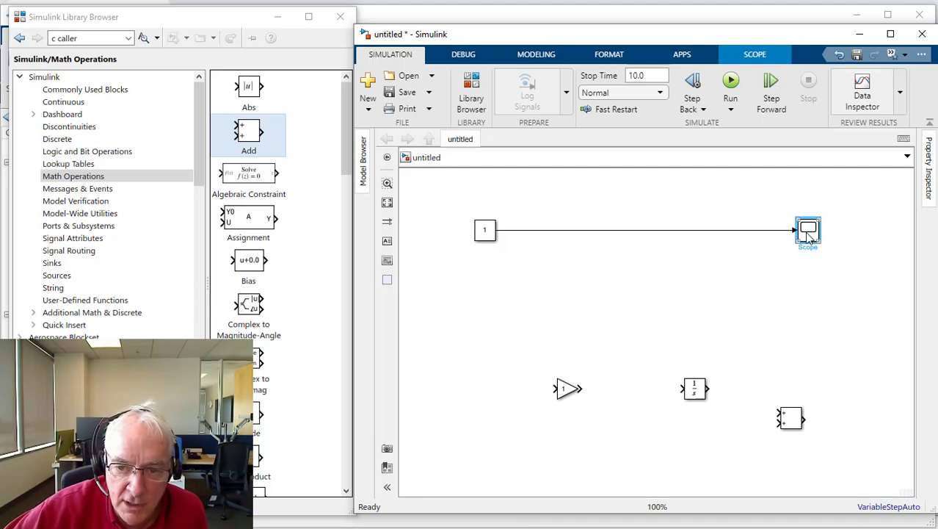
Run the Constant-to-Scope model and view the constant output in the Scope
{"action": "double_click", "coordinate": [806, 232]}
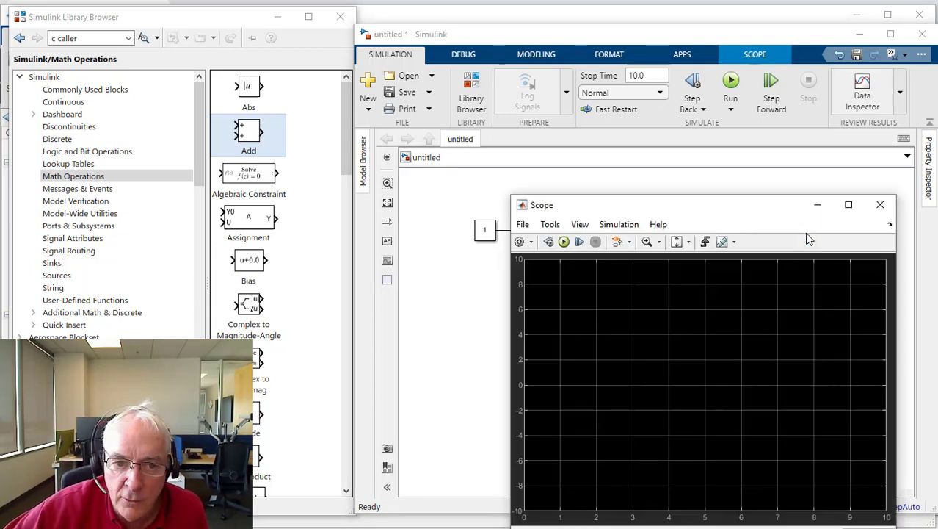
{"action": "left_click", "coordinate": [564, 242]}
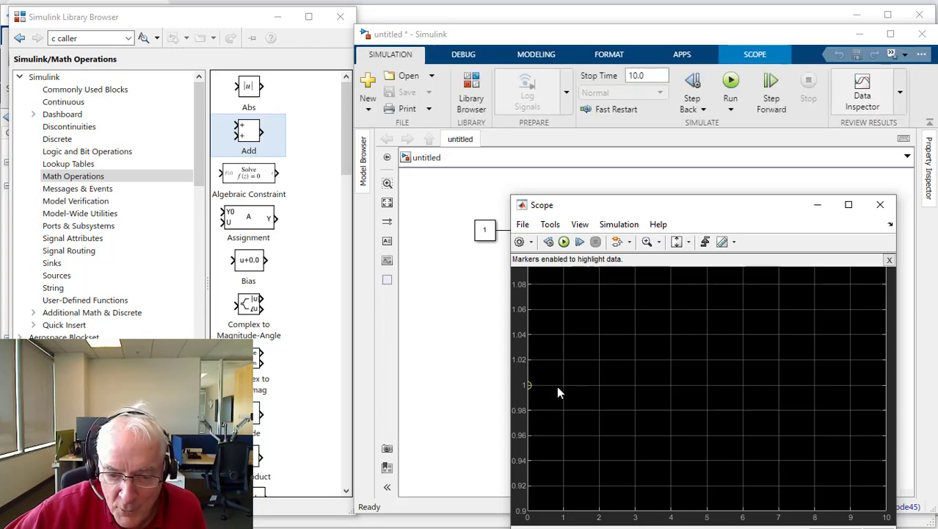
{"action": "left_click", "coordinate": [881, 204]}
Insert the Integrator between Constant and Scope and rerun to plot the integrated signal
{"action": "left_click_drag", "start_coordinate": [690, 388], "coordinate": [644, 233]}
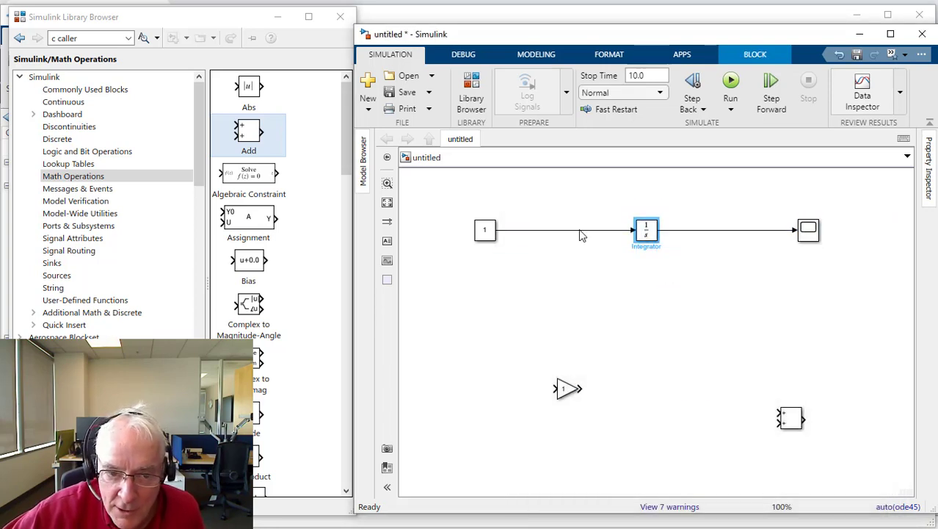
{"action": "left_click_drag", "start_coordinate": [556, 215], "coordinate": [570, 254]}
{"action": "double_click", "coordinate": [810, 231]}
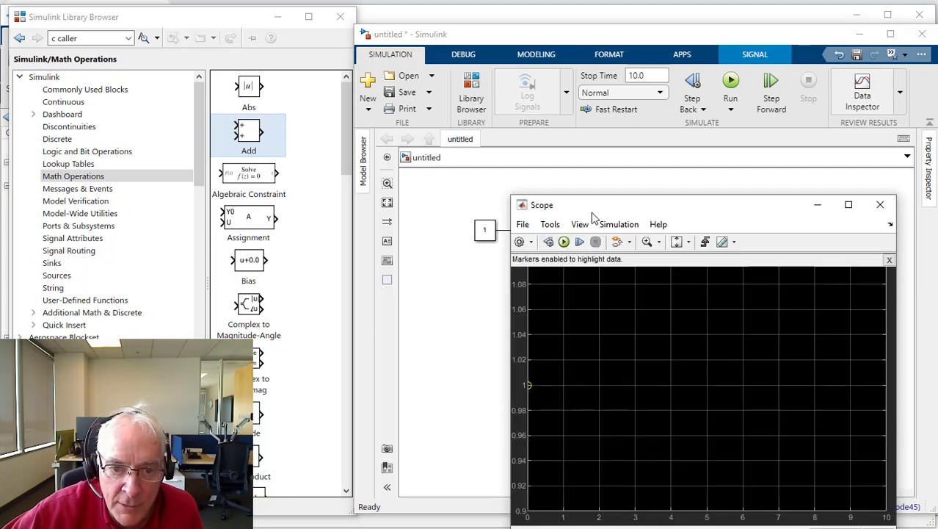
{"action": "left_click", "coordinate": [563, 243]}
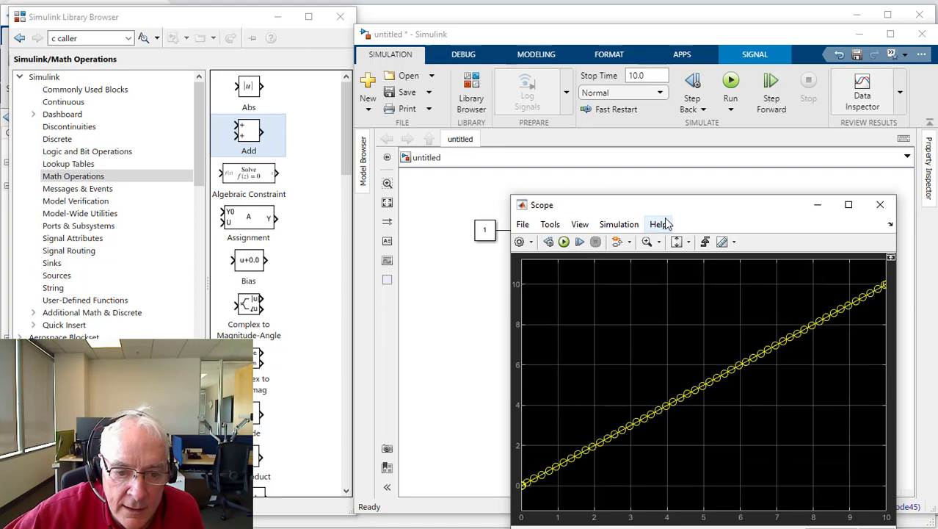
{"action": "left_click_drag", "start_coordinate": [661, 200], "coordinate": [666, 162]}
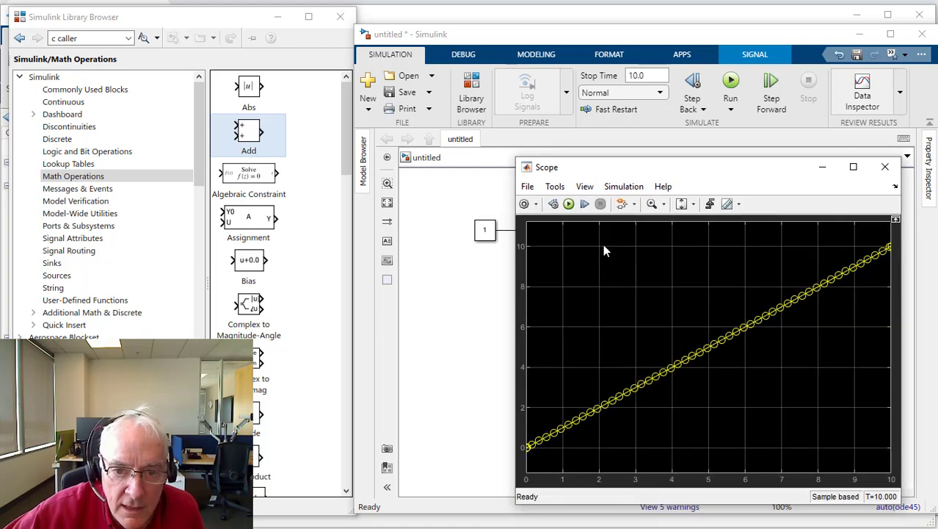
Set the scope trace's Marker to none and return to the model diagram
{"action": "left_click", "coordinate": [585, 187]}
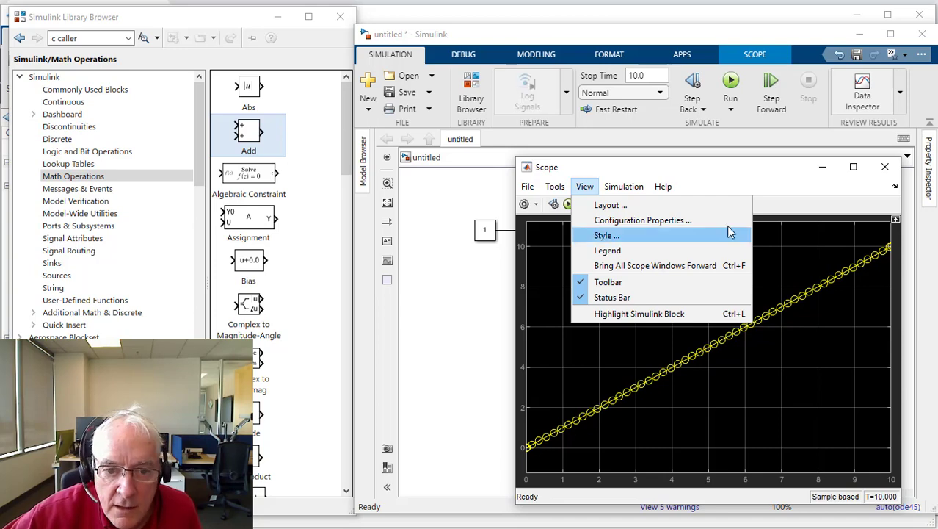
{"action": "left_click", "coordinate": [607, 239]}
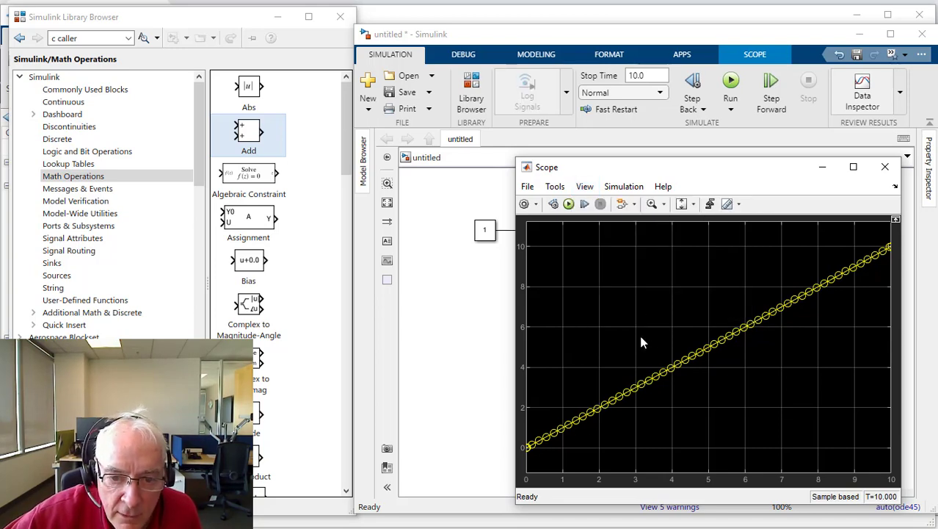
{"action": "left_click", "coordinate": [673, 467]}
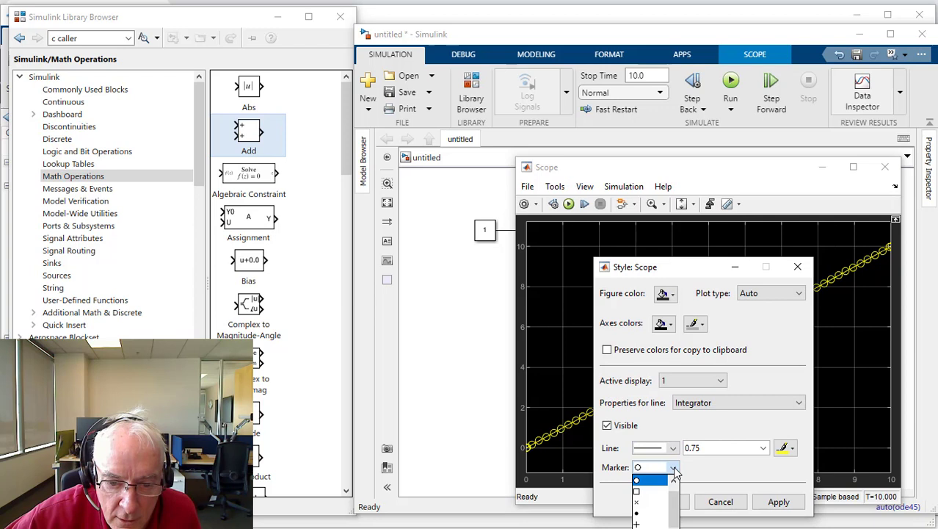
{"action": "left_click", "coordinate": [642, 480]}
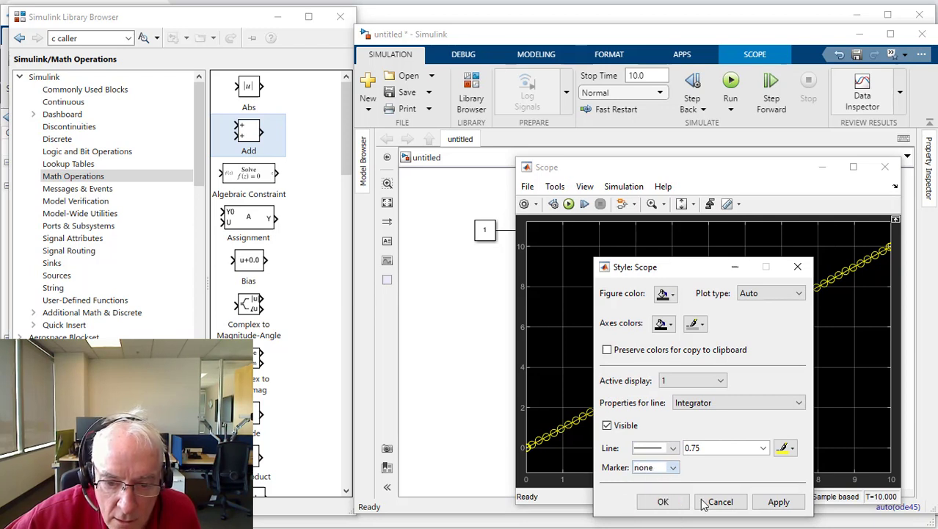
{"action": "left_click", "coordinate": [663, 502]}
{"action": "left_click", "coordinate": [436, 338]}
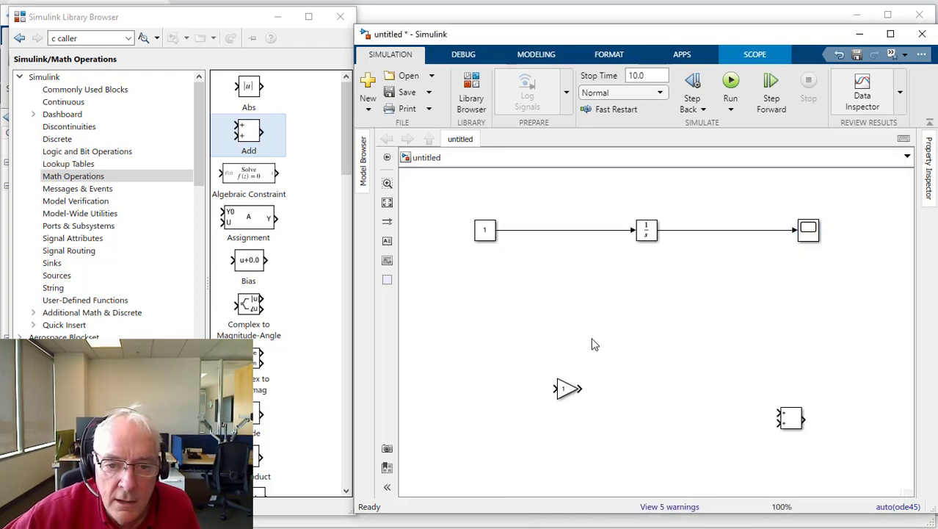
Splice the Gain into the Constant–Integrator line and set its value to 2
{"action": "left_click_drag", "start_coordinate": [559, 389], "coordinate": [561, 232]}
{"action": "left_click", "coordinate": [527, 230]}
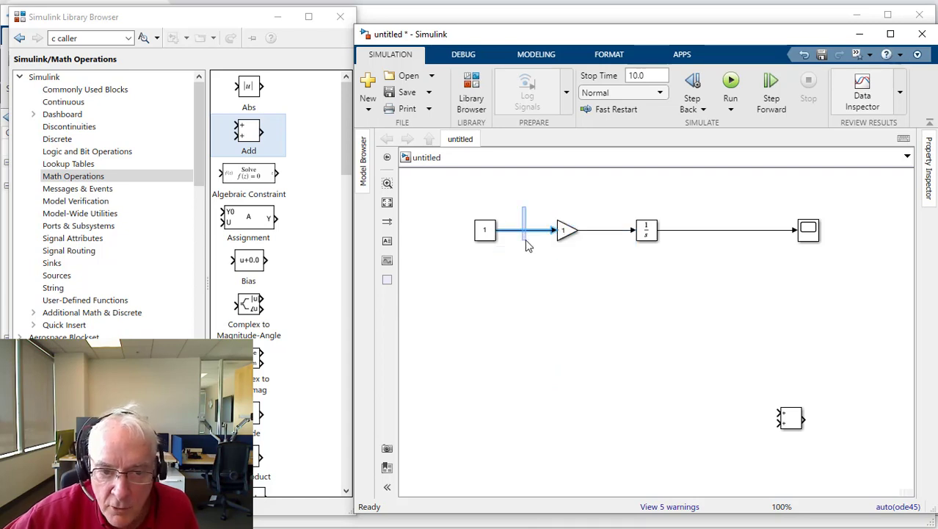
{"action": "double_click", "coordinate": [565, 230]}
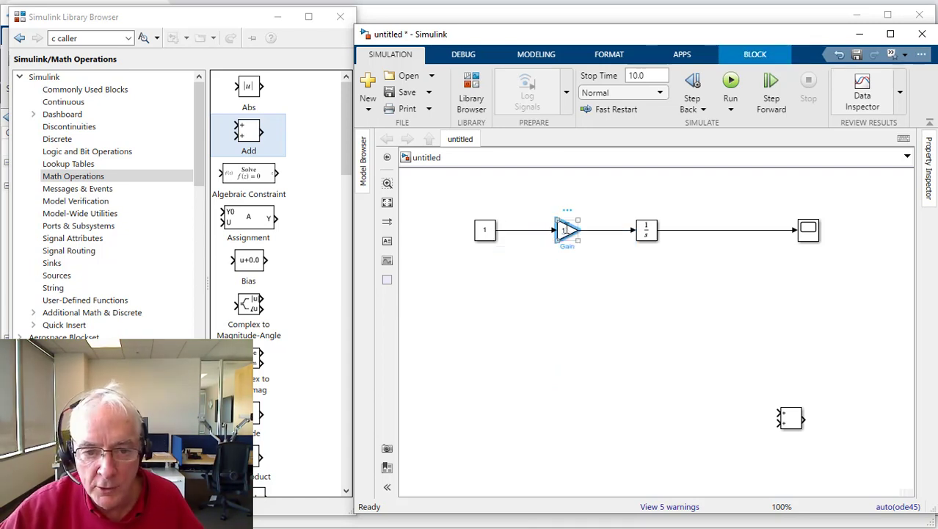
{"action": "type", "text": "2"}
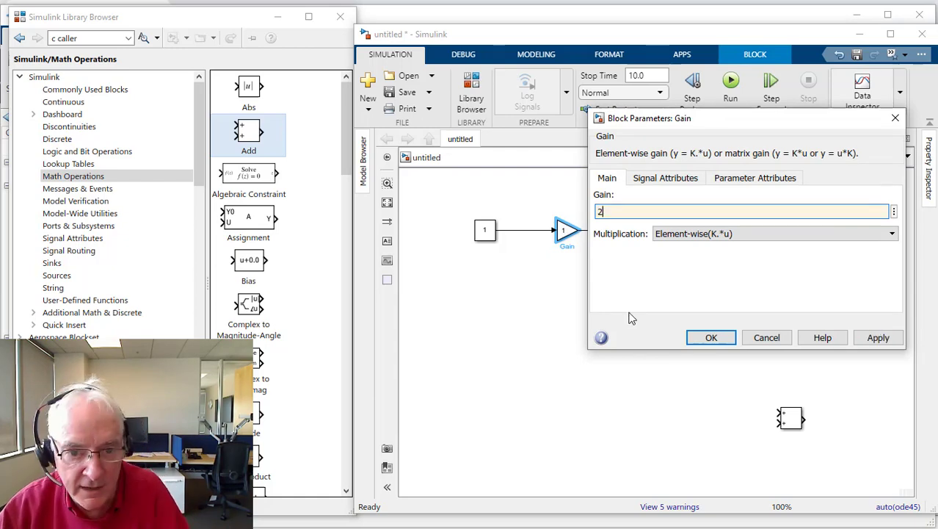
{"action": "left_click", "coordinate": [712, 337]}
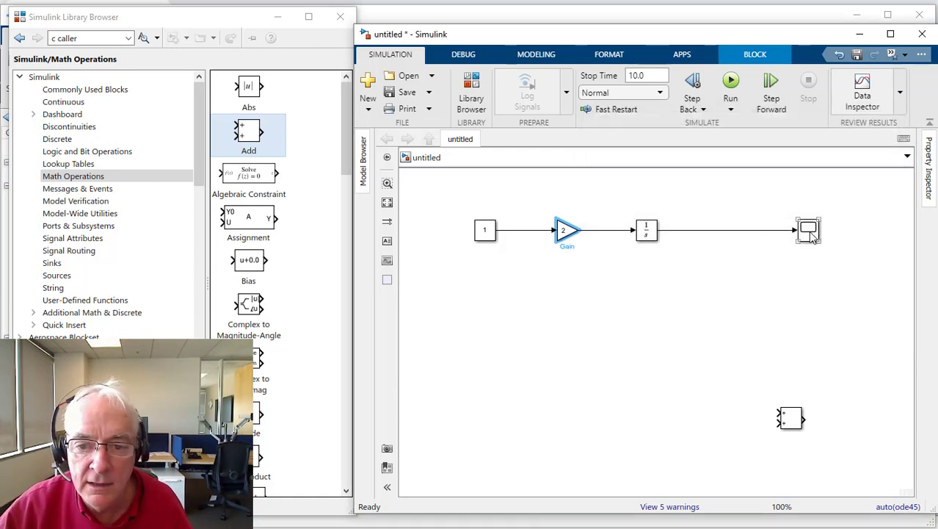
Rerun the simulation and check the Scope ramp now reaching 20 at t=10
{"action": "left_click", "coordinate": [808, 231]}
{"action": "double_click", "coordinate": [808, 231]}
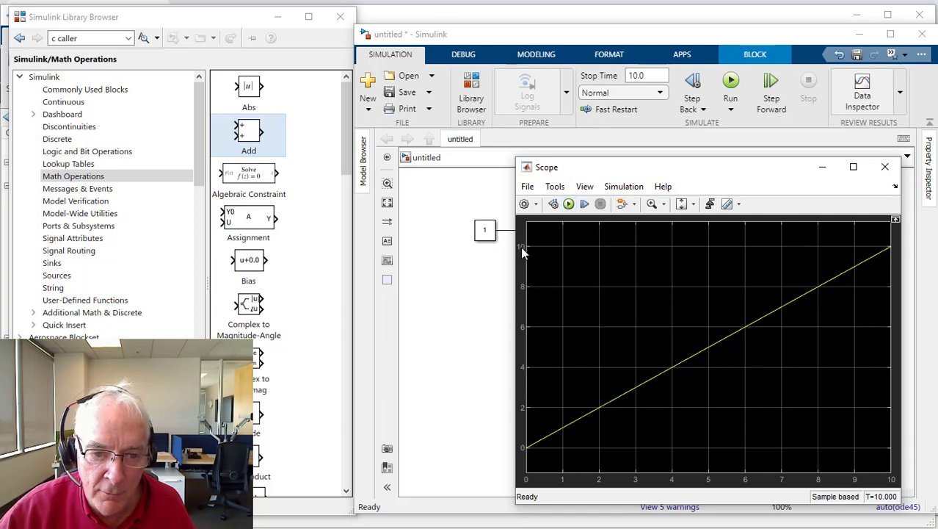
{"action": "left_click", "coordinate": [568, 206]}
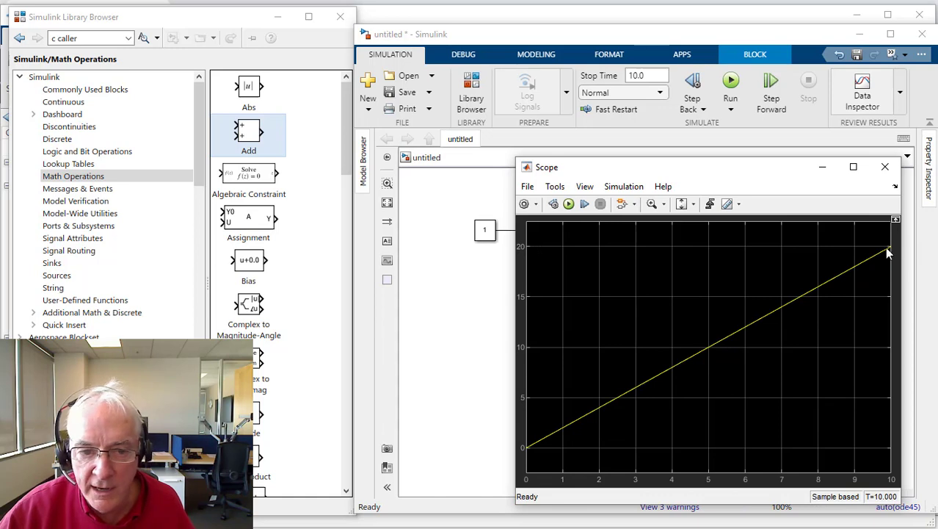
{"action": "left_click", "coordinate": [886, 168]}
Paste a second Integrator before the Scope, rerun for a parabola reaching 100, then edit the Gain
{"action": "left_click_drag", "start_coordinate": [647, 230], "coordinate": [728, 229]}
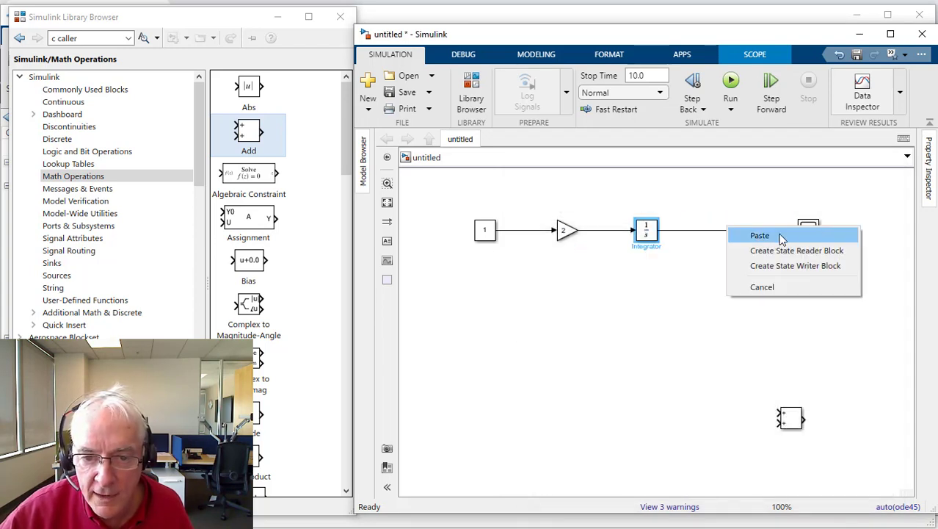
{"action": "left_click", "coordinate": [781, 237]}
{"action": "double_click", "coordinate": [807, 231]}
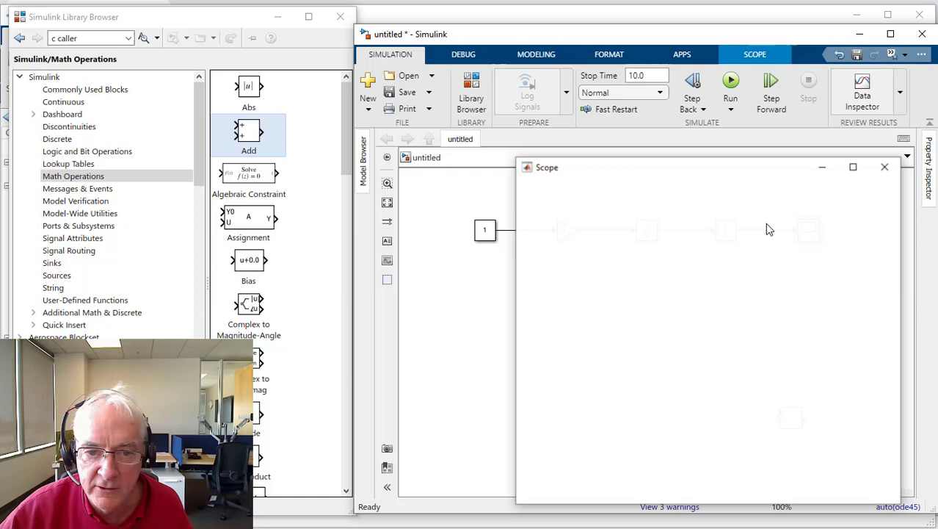
{"action": "left_click", "coordinate": [570, 204]}
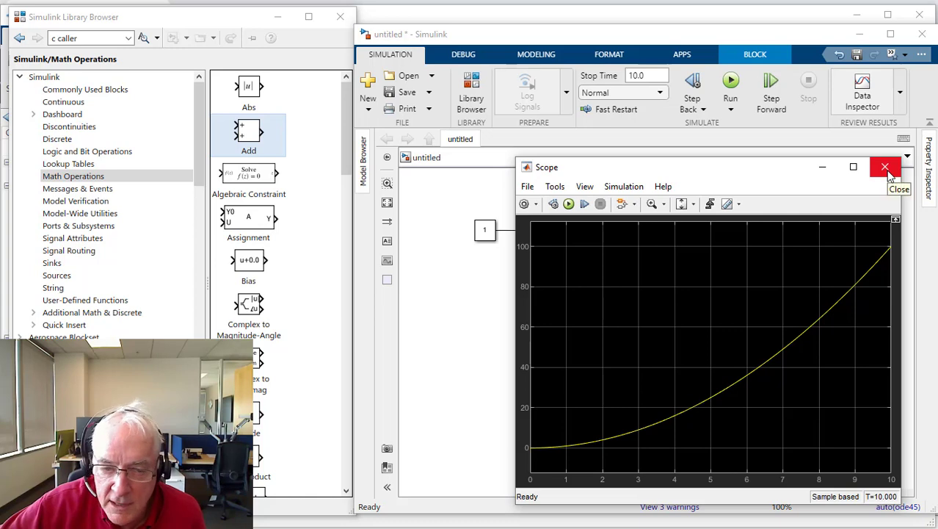
{"action": "left_click", "coordinate": [886, 168]}
{"action": "double_click", "coordinate": [564, 233]}
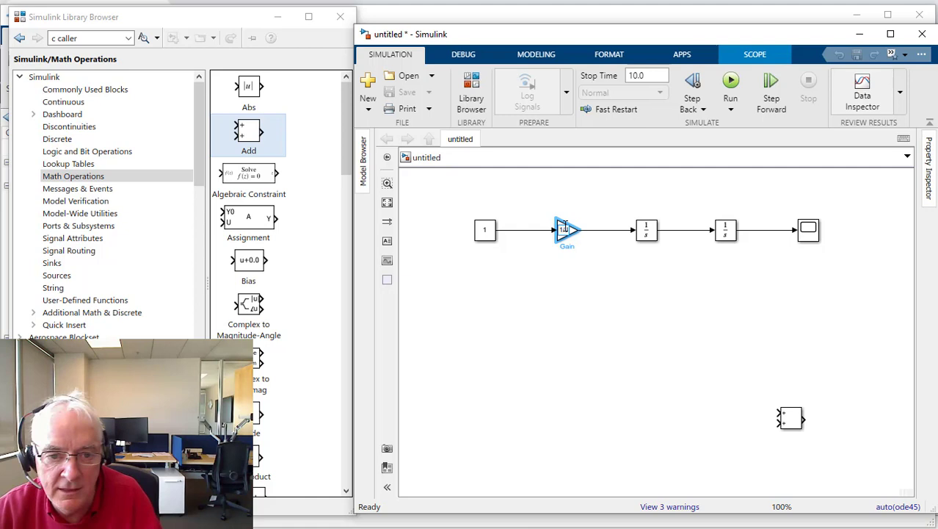
Label the 1/J gain output signal a and the signal between the integrators v
{"action": "left_click", "coordinate": [518, 230]}
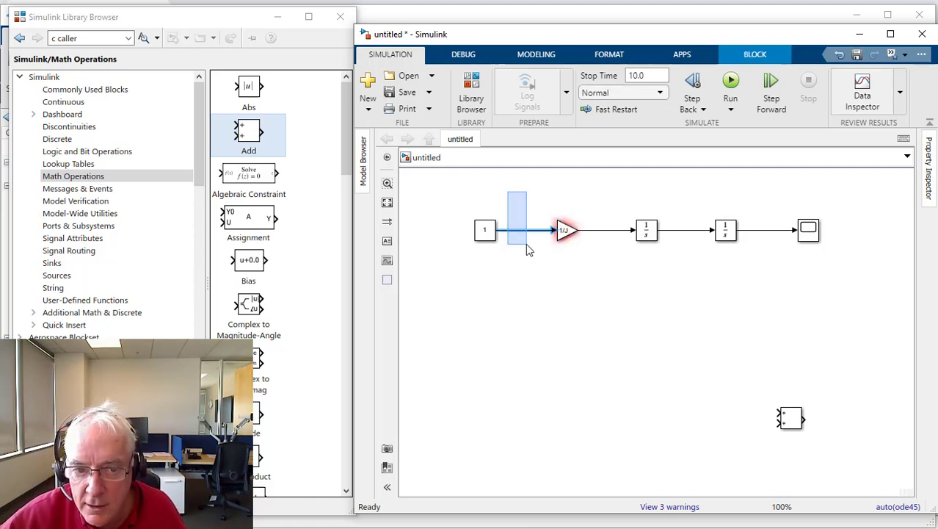
{"action": "left_click", "coordinate": [575, 230]}
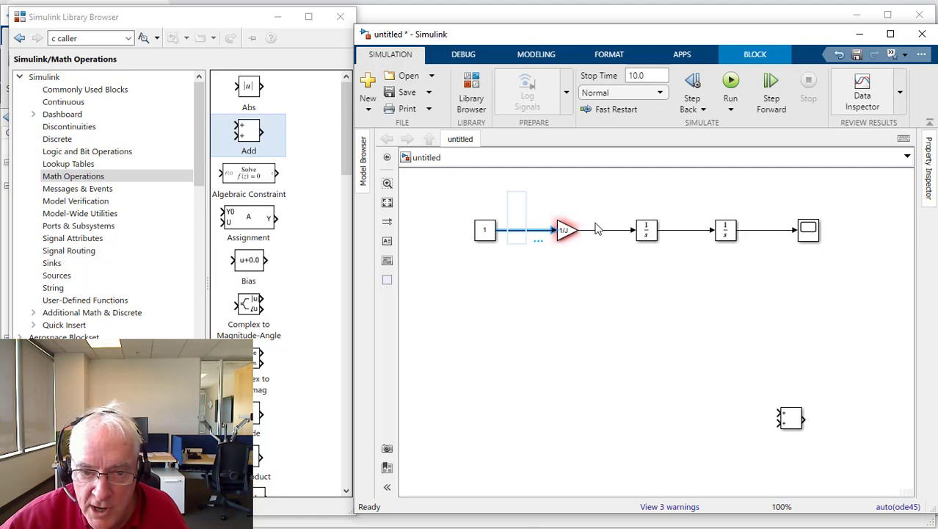
{"action": "left_click", "coordinate": [604, 230]}
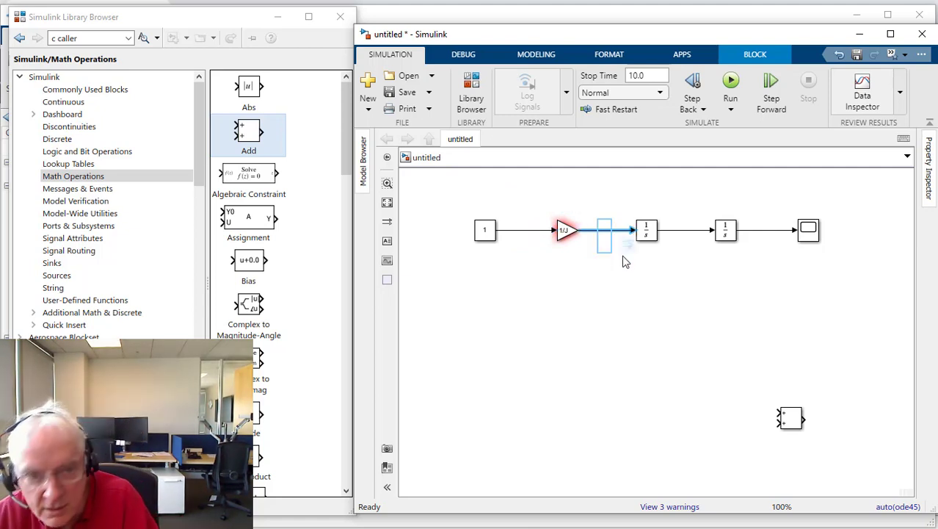
{"action": "mouse_move", "coordinate": [606, 262]}
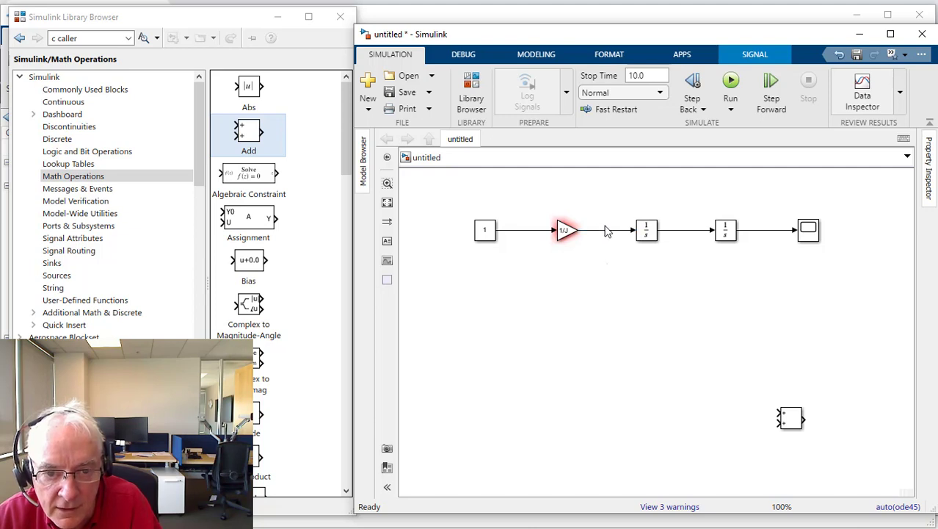
{"action": "left_click", "coordinate": [606, 236]}
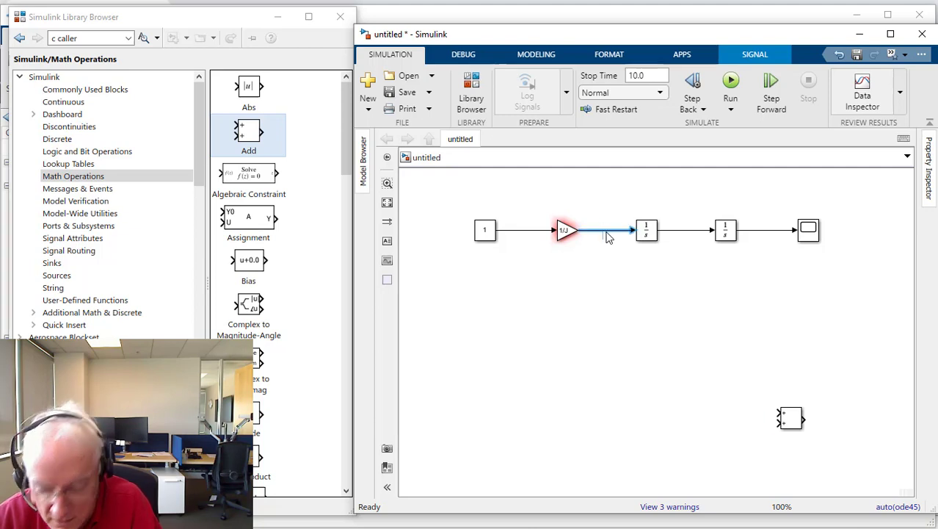
{"action": "left_click", "coordinate": [688, 233]}
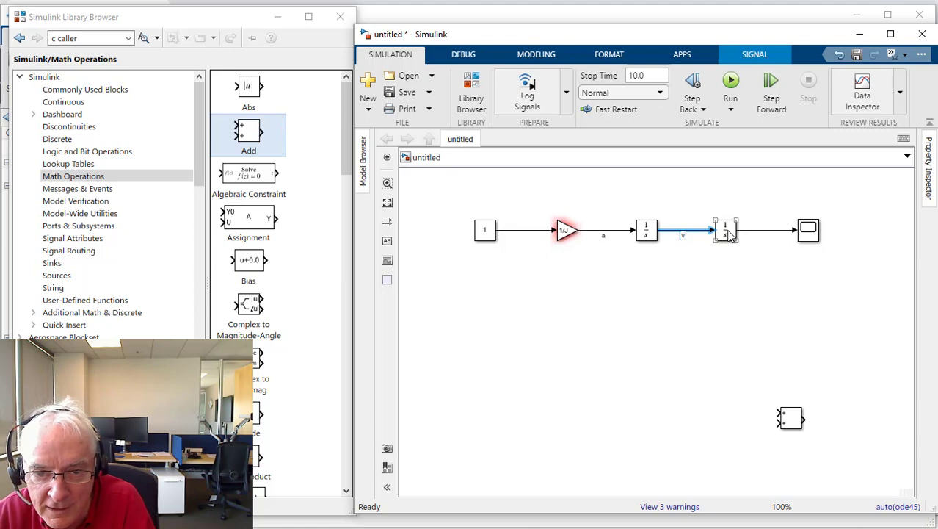
Label the integrator-to-scope signal p, then select the Gain and both Integrators
{"action": "left_click", "coordinate": [762, 230]}
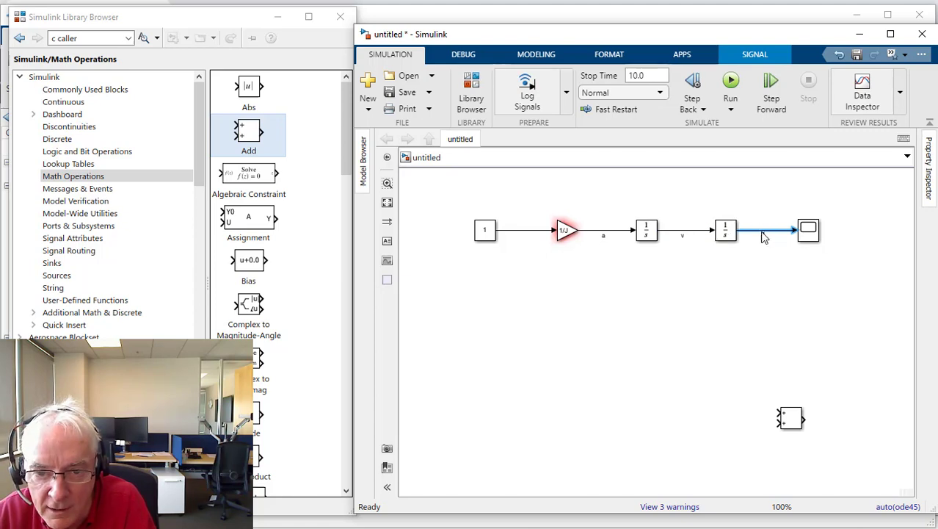
{"action": "double_click", "coordinate": [761, 230]}
{"action": "type", "text": "p"}
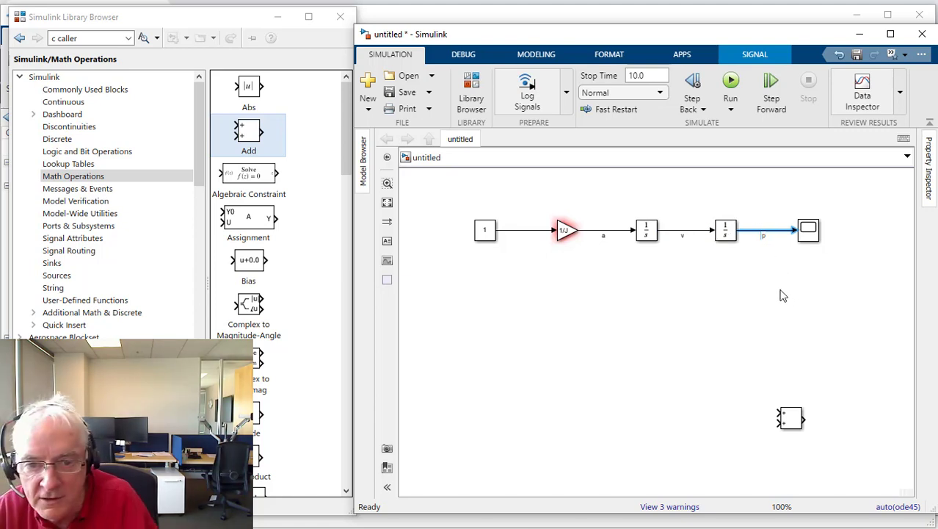
{"action": "left_click", "coordinate": [702, 303]}
{"action": "left_click_drag", "start_coordinate": [544, 210], "coordinate": [761, 256]}
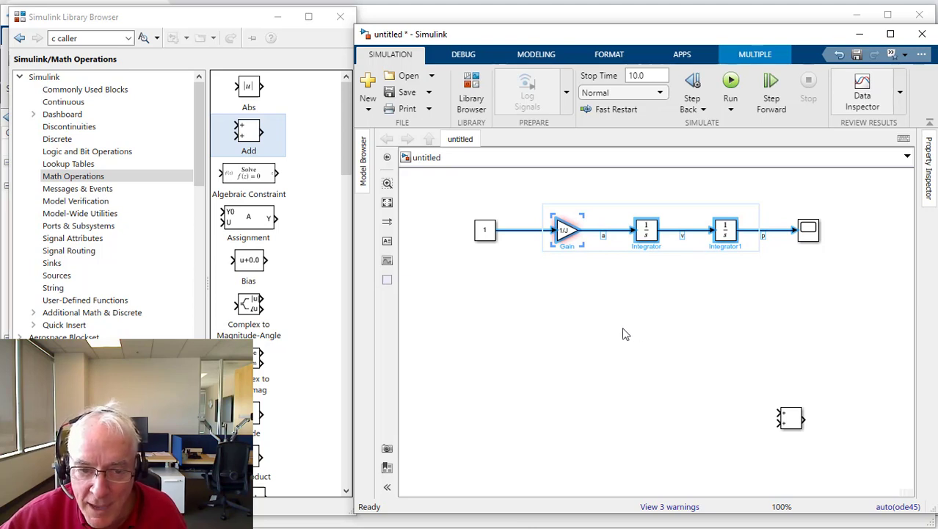
Copy the 1/J gain and first Integrator and paste the duplicate below the original chain
{"action": "left_click", "coordinate": [503, 206]}
{"action": "left_click_drag", "start_coordinate": [561, 200], "coordinate": [653, 257]}
{"action": "key", "text": "ctrl+c"}
{"action": "key", "text": "ctrl+v"}
{"action": "left_click_drag", "start_coordinate": [627, 314], "coordinate": [623, 374]}
{"action": "left_click", "coordinate": [680, 379]}
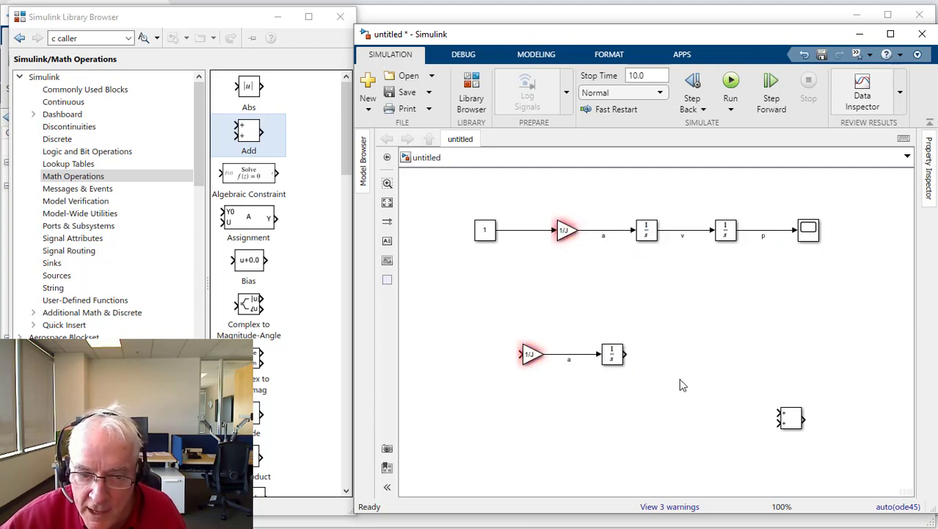
Wire the Add into the lower 1/J gain with signs +-, and feed velocity back through a flipped gain
{"action": "left_click_drag", "start_coordinate": [790, 421], "coordinate": [471, 357]}
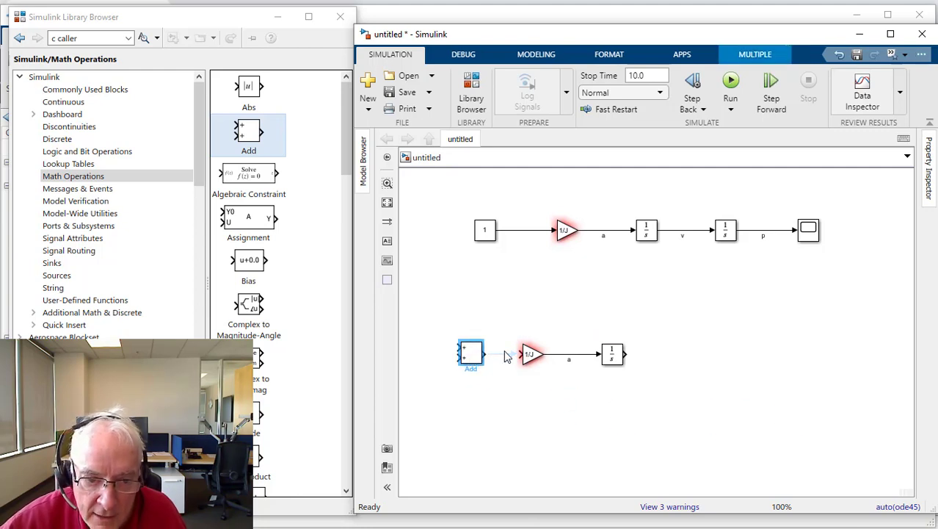
{"action": "left_click", "coordinate": [503, 355]}
{"action": "double_click", "coordinate": [474, 354]}
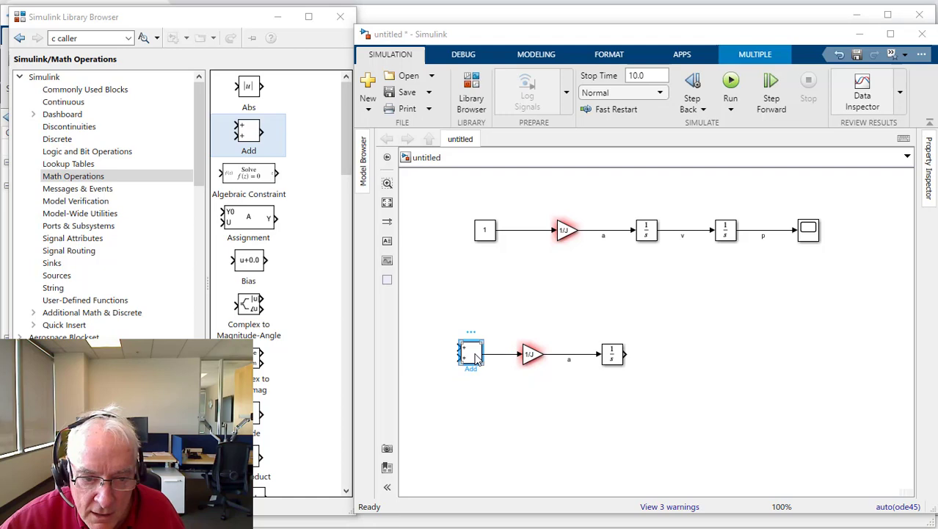
{"action": "double_click", "coordinate": [523, 367]}
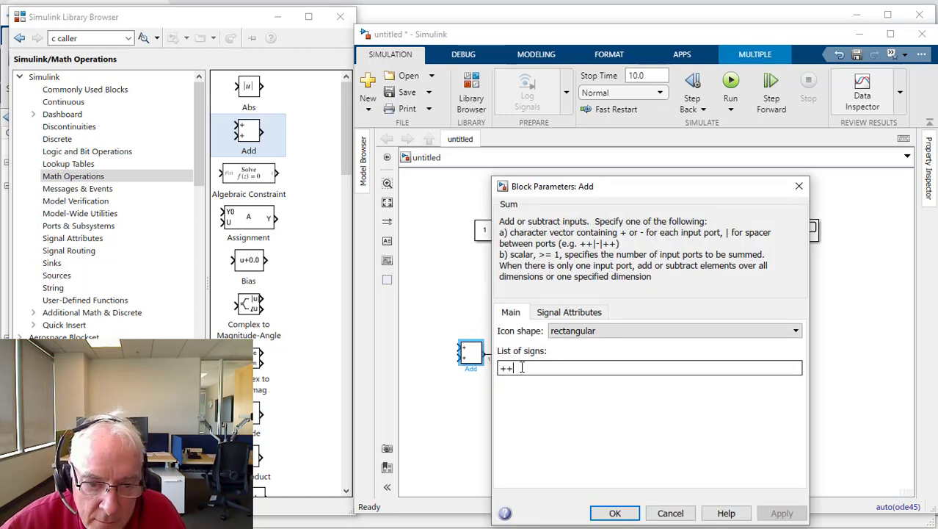
{"action": "type", "text": "+"}
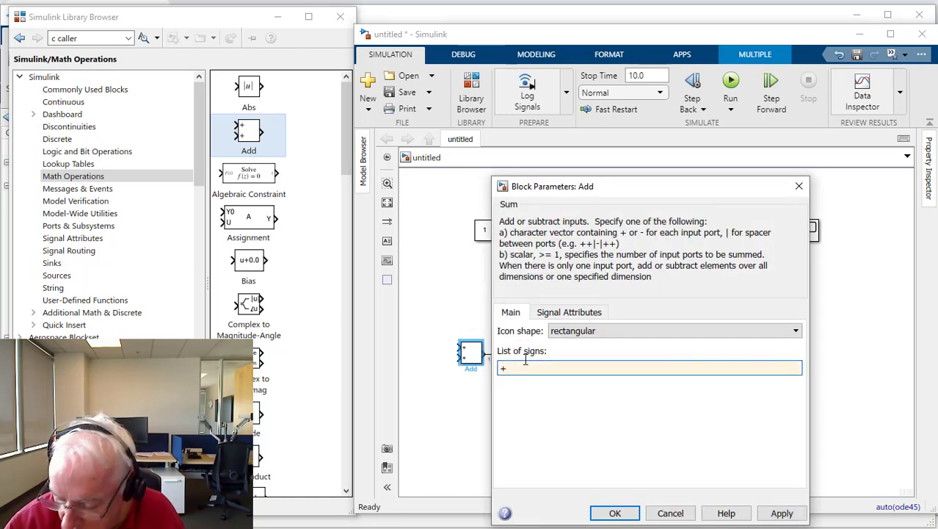
{"action": "left_click", "coordinate": [614, 513]}
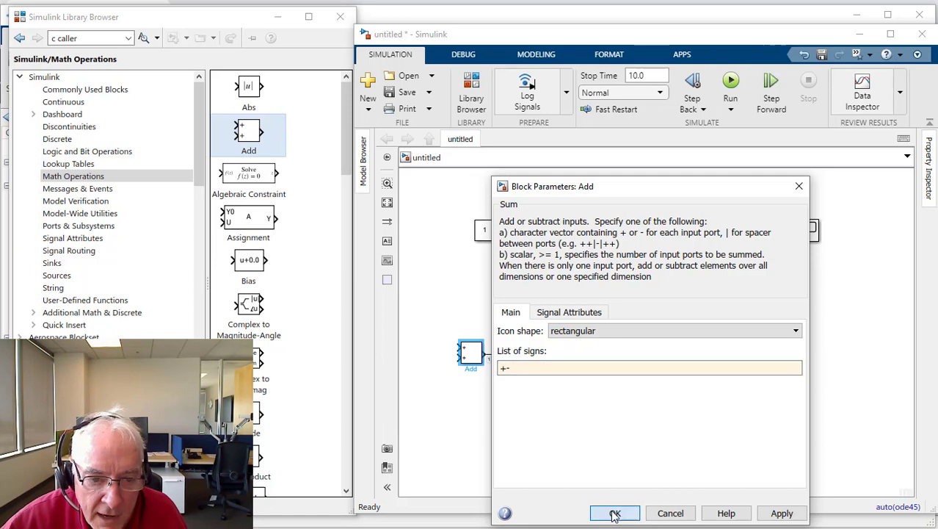
{"action": "mouse_move", "coordinate": [627, 354]}
{"action": "left_mouse_down"}
{"action": "mouse_move", "coordinate": [613, 434]}
{"action": "mouse_move", "coordinate": [479, 361]}
{"action": "mouse_move", "coordinate": [544, 398]}
{"action": "mouse_move", "coordinate": [551, 390]}
{"action": "left_mouse_up"}
{"action": "key", "text": "ctrl+i"}
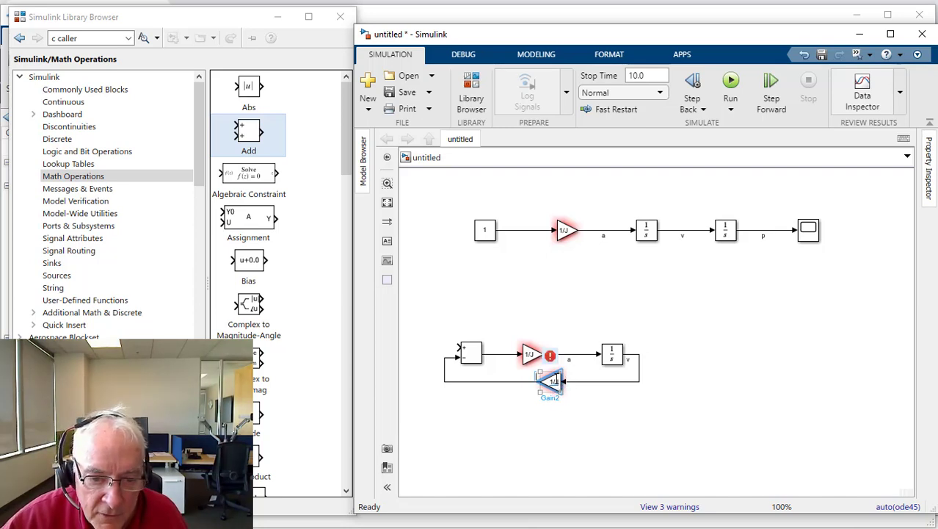
Set the feedback gain's value to b
{"action": "double_click", "coordinate": [553, 380]}
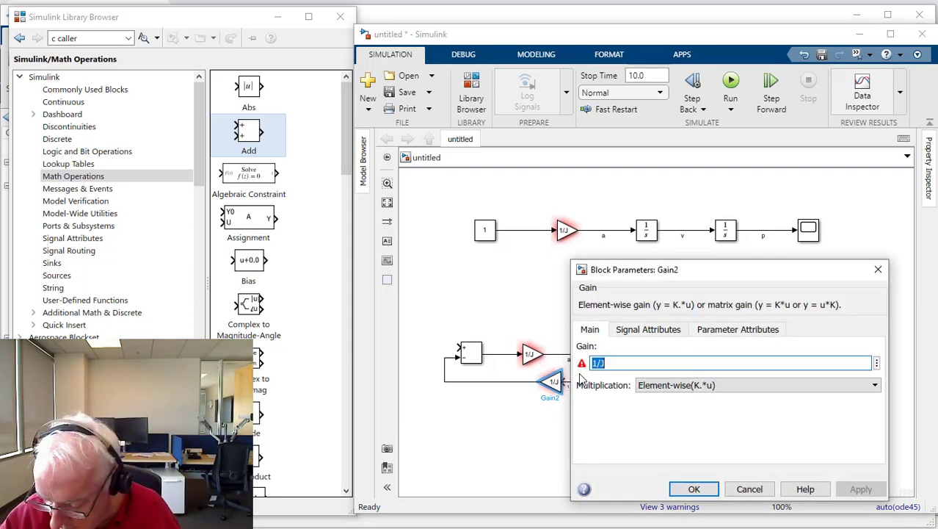
{"action": "type", "text": "b"}
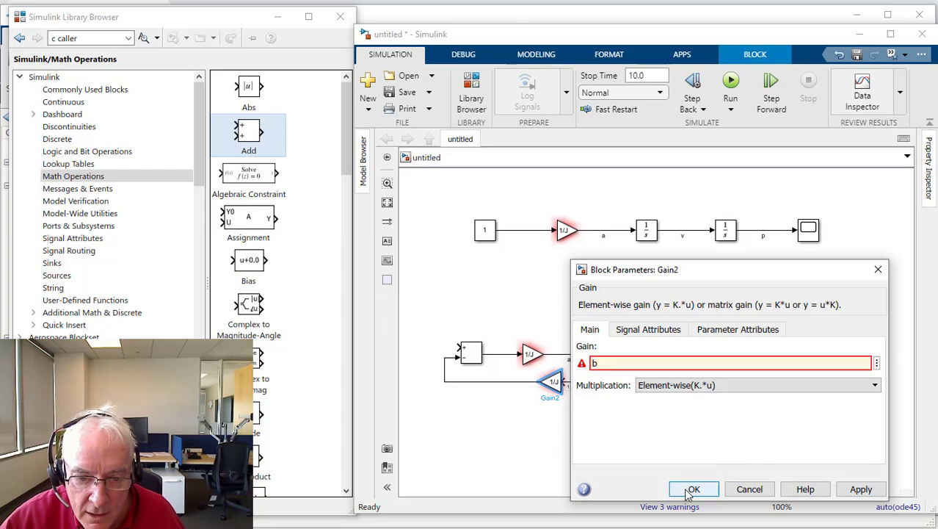
{"action": "left_click", "coordinate": [692, 491]}
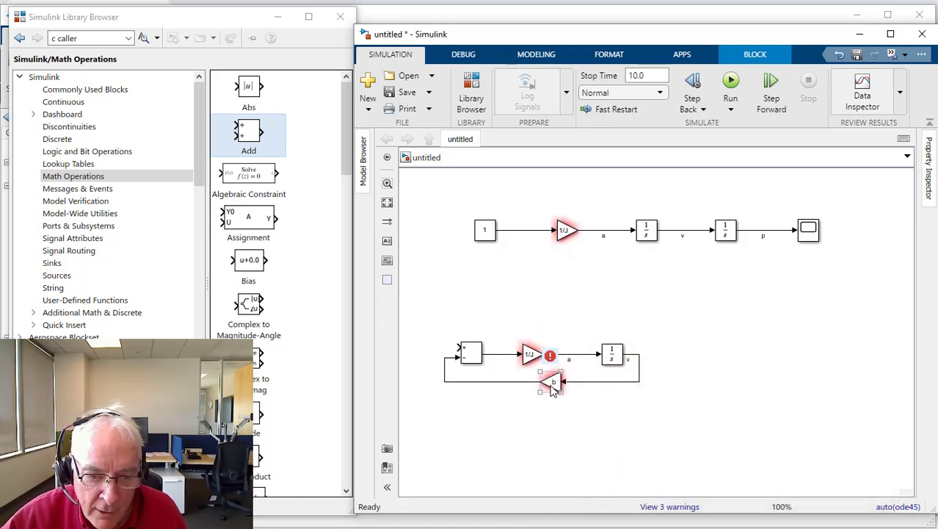
Run the model, inspect the 3 errors on the 1/J gains, and switch to MATLAB
{"action": "left_click", "coordinate": [540, 359]}
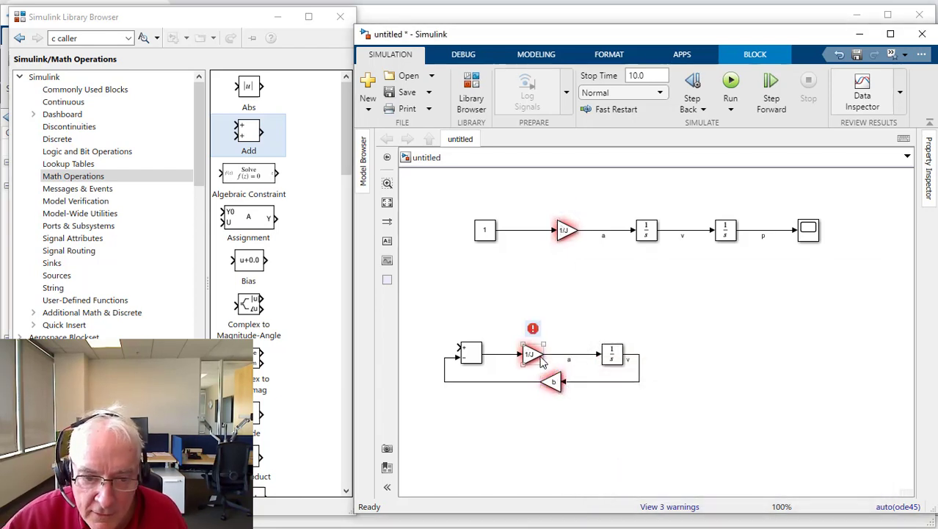
{"action": "left_click", "coordinate": [558, 327]}
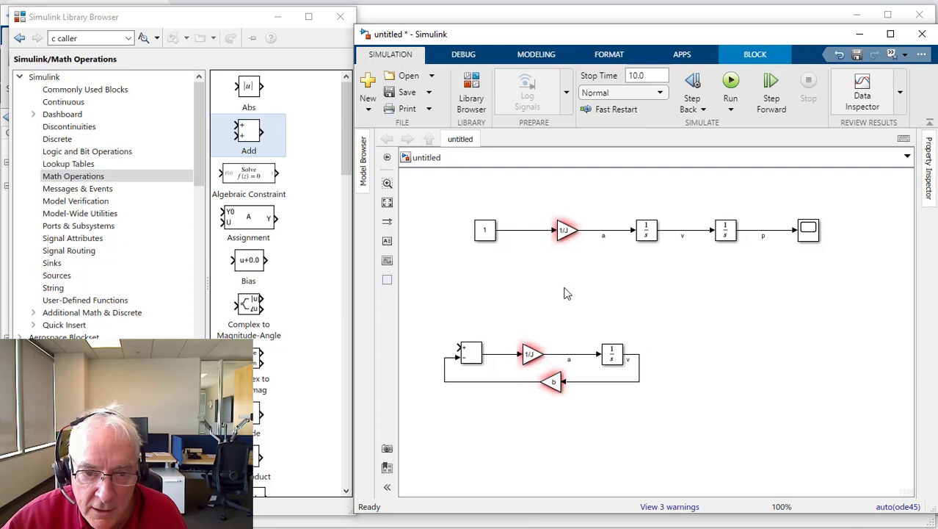
{"action": "left_click", "coordinate": [730, 82]}
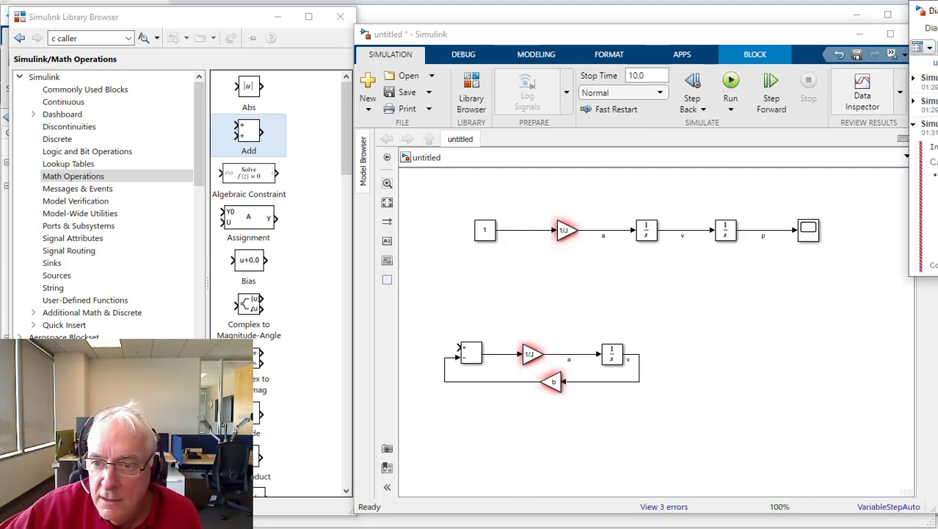
{"action": "left_click", "coordinate": [890, 200]}
{"action": "left_click", "coordinate": [562, 236]}
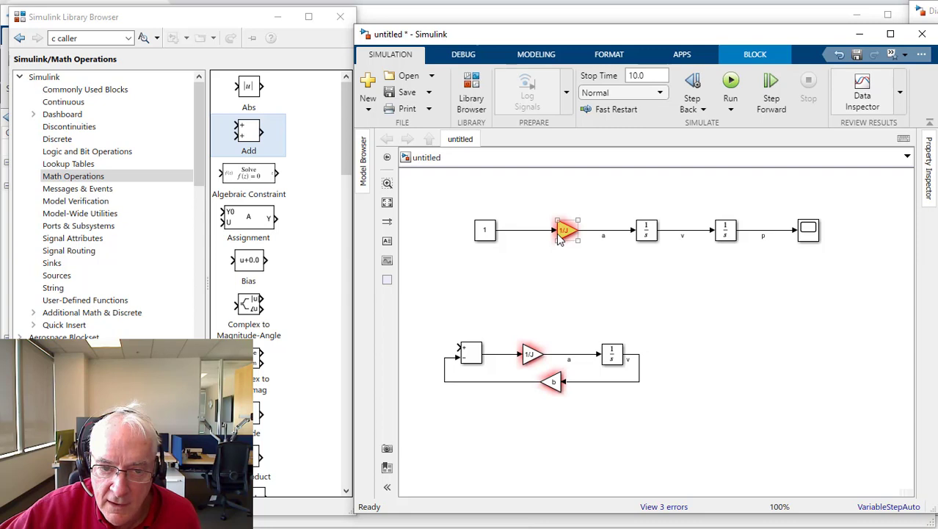
{"action": "left_click", "coordinate": [556, 391]}
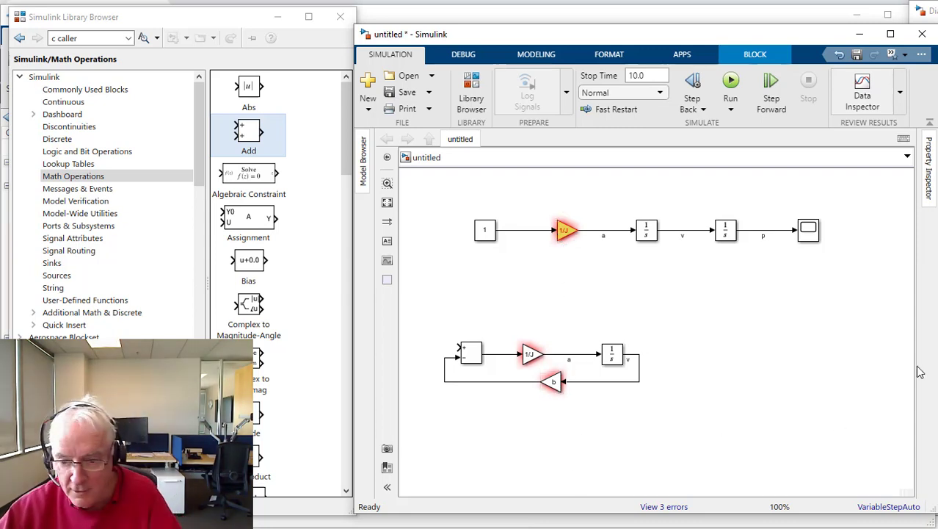
{"action": "left_click", "coordinate": [380, 524]}
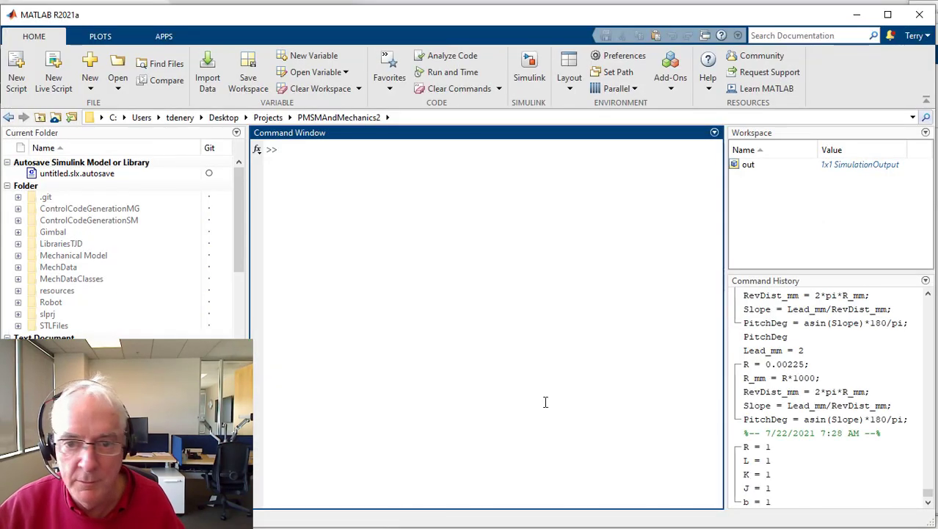
Rerun R = 1, L = 1, K = 1, J = 1 and b = 1 from Command History, then return to Simulink
{"action": "left_click", "coordinate": [756, 449]}
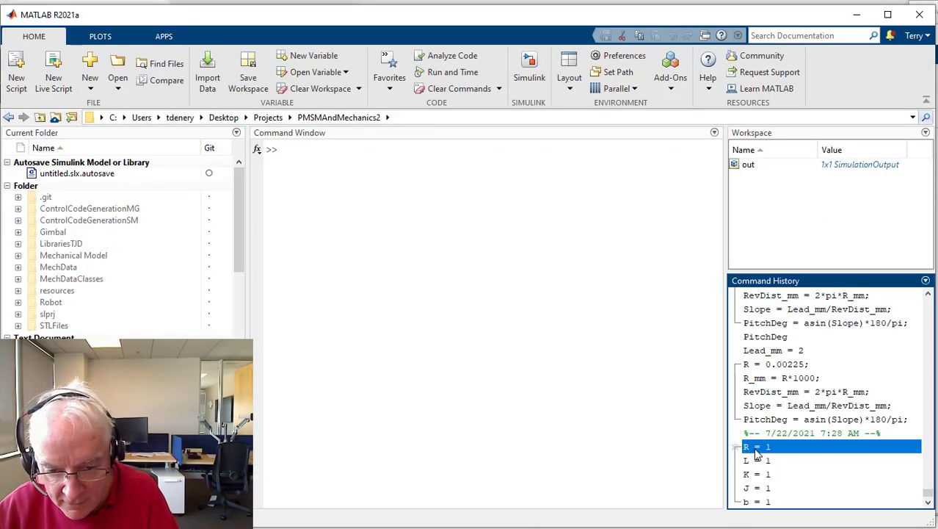
{"action": "left_click", "coordinate": [747, 502], "text": "shift"}
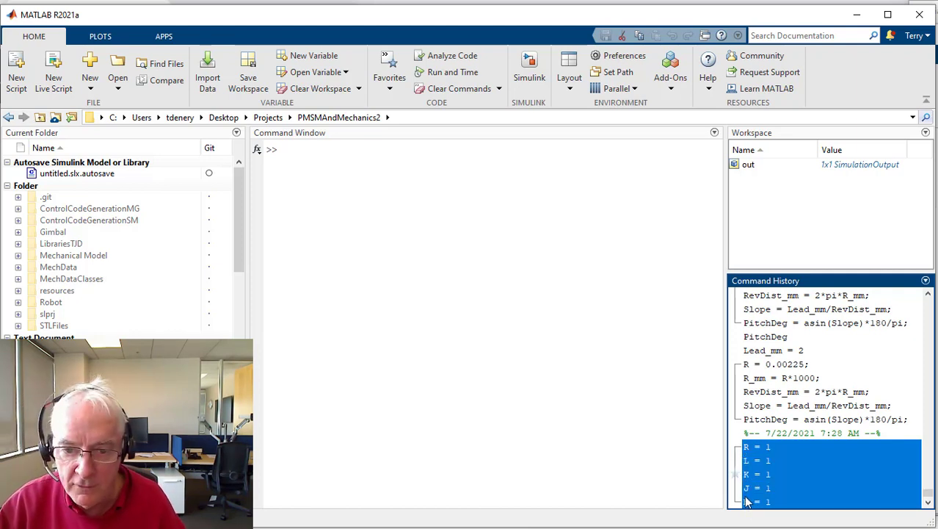
{"action": "double_click", "coordinate": [748, 502]}
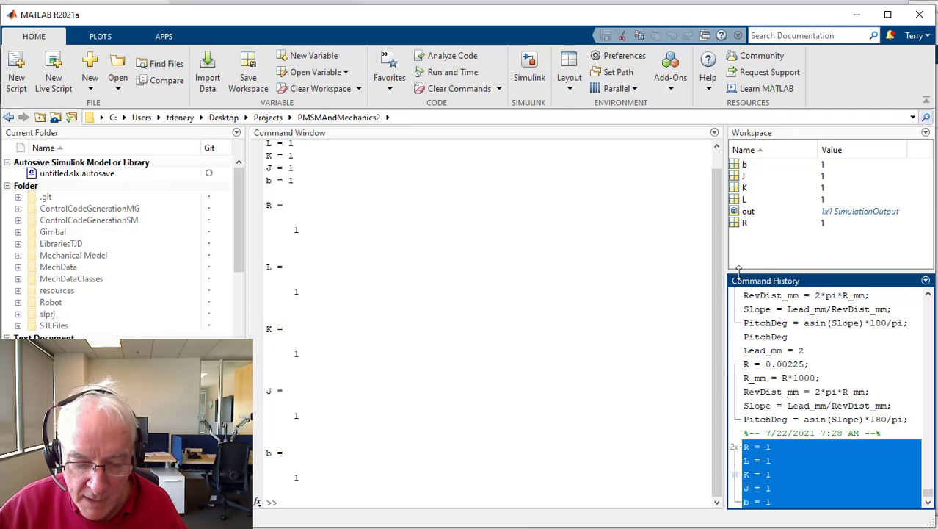
{"action": "key", "text": "alt+Tab"}
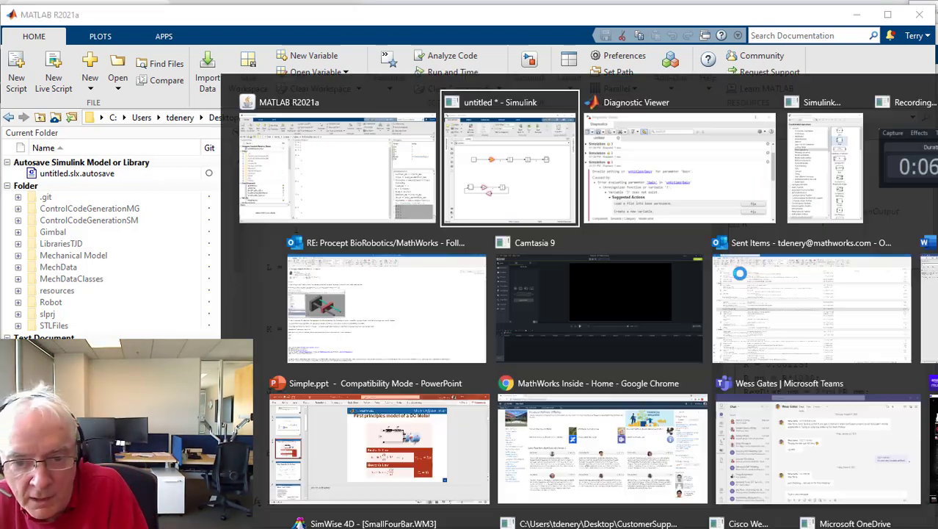
Update the diagram with Ctrl+D, leaving 1 warning, then drag the lower loop down and right
{"action": "left_click", "coordinate": [497, 182]}
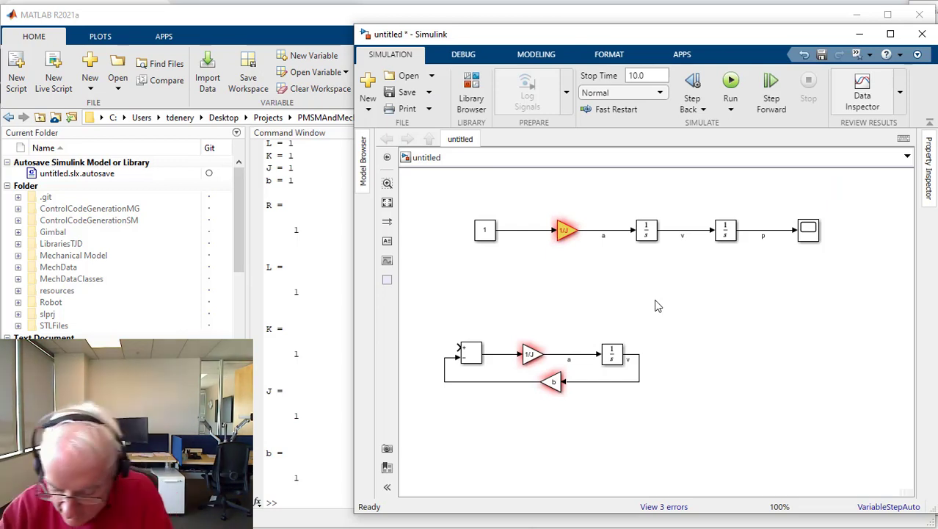
{"action": "key", "text": "ctrl+d"}
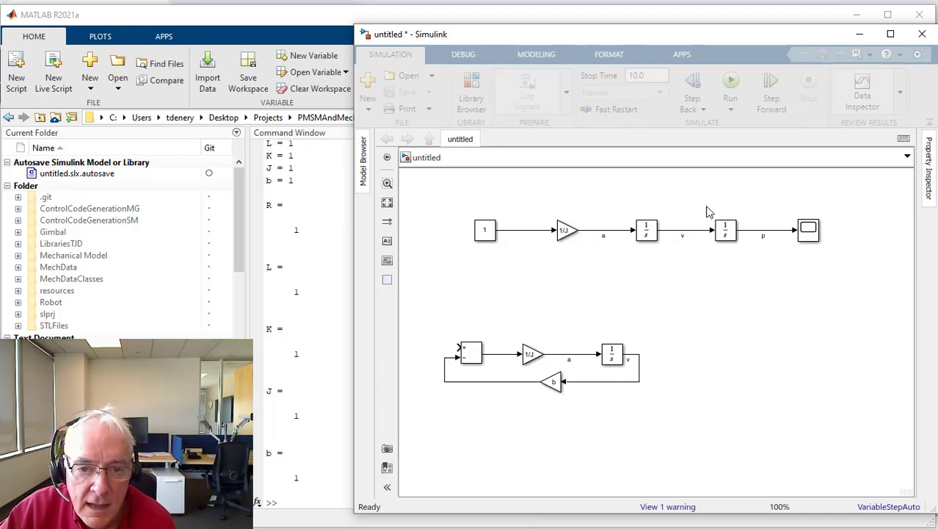
{"action": "left_click_drag", "start_coordinate": [435, 311], "coordinate": [668, 417]}
{"action": "left_click_drag", "start_coordinate": [614, 351], "coordinate": [661, 379]}
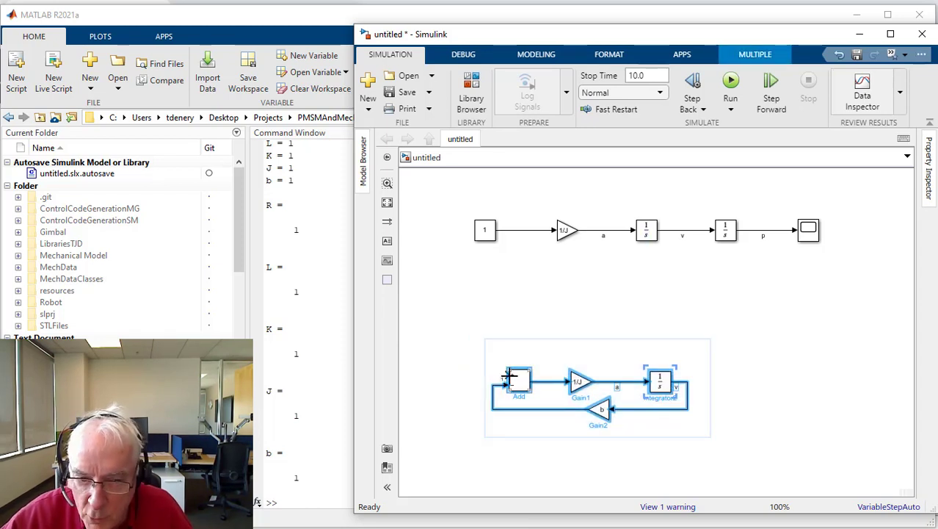
Change the top chain's gain from 1/J to 1/L
{"action": "left_click", "coordinate": [751, 349]}
{"action": "left_click", "coordinate": [564, 232]}
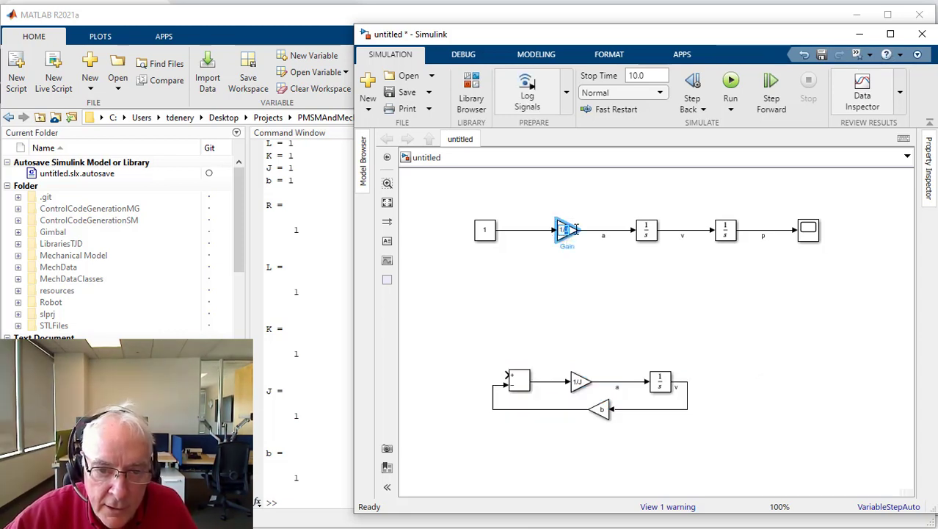
{"action": "left_click", "coordinate": [576, 229]}
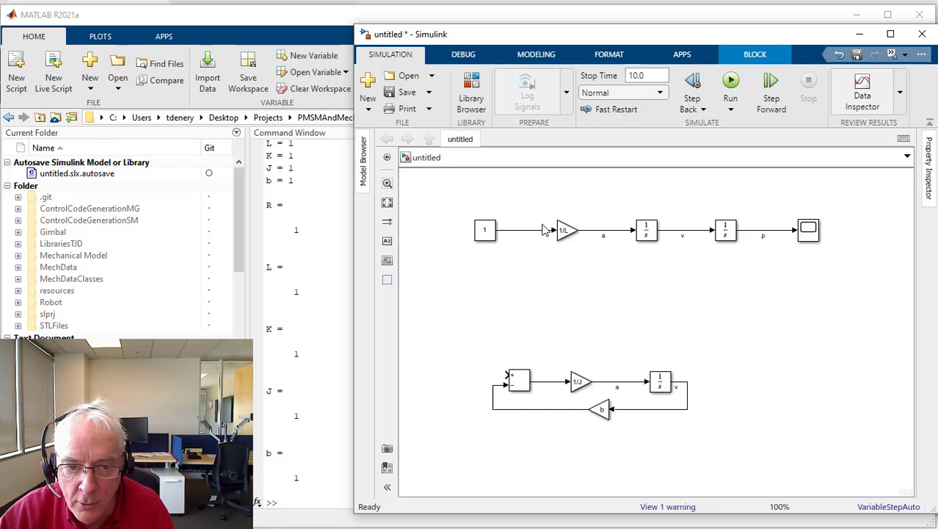
{"action": "left_click", "coordinate": [512, 218]}
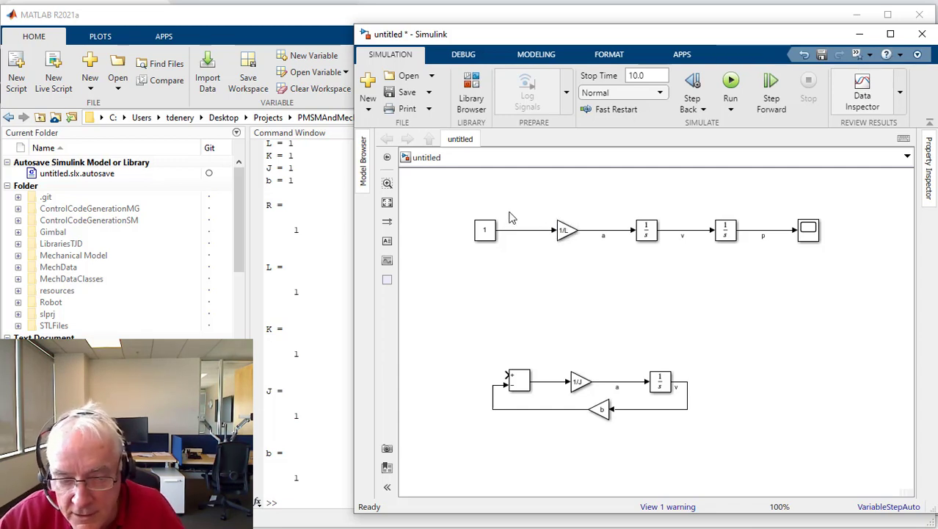
Relabel the signal into 1/L from a to didt, then start rewriting the final label ('pharg')
{"action": "left_click_drag", "start_coordinate": [511, 211], "coordinate": [525, 243]}
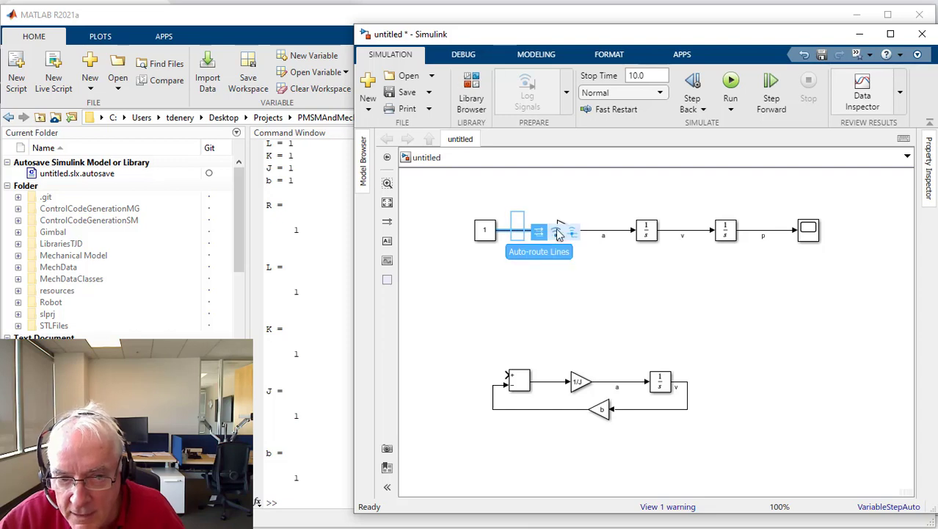
{"action": "left_click", "coordinate": [549, 230]}
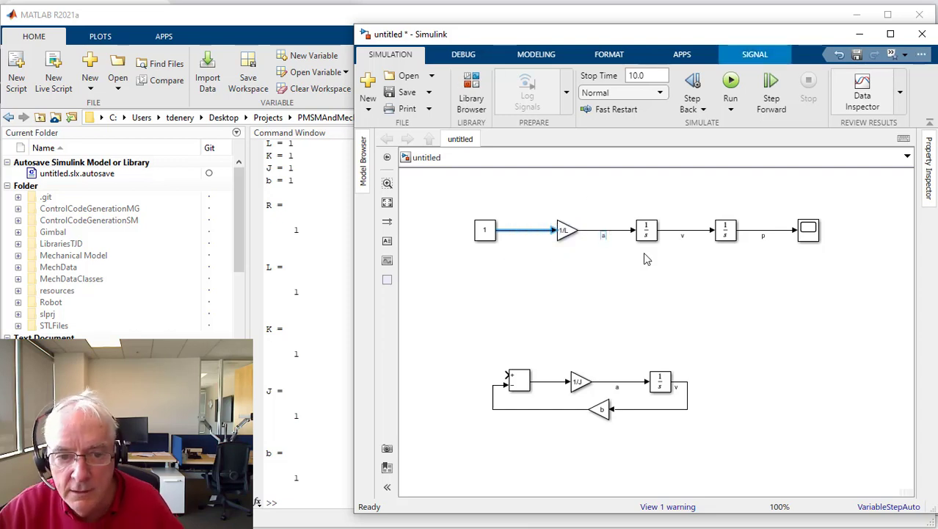
{"action": "key", "text": "BackSpace"}
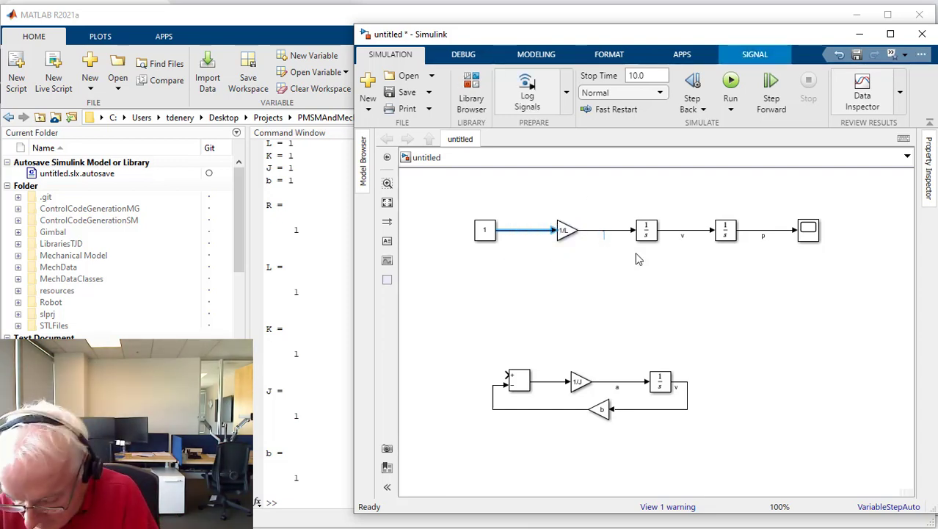
{"action": "type", "text": "did"}
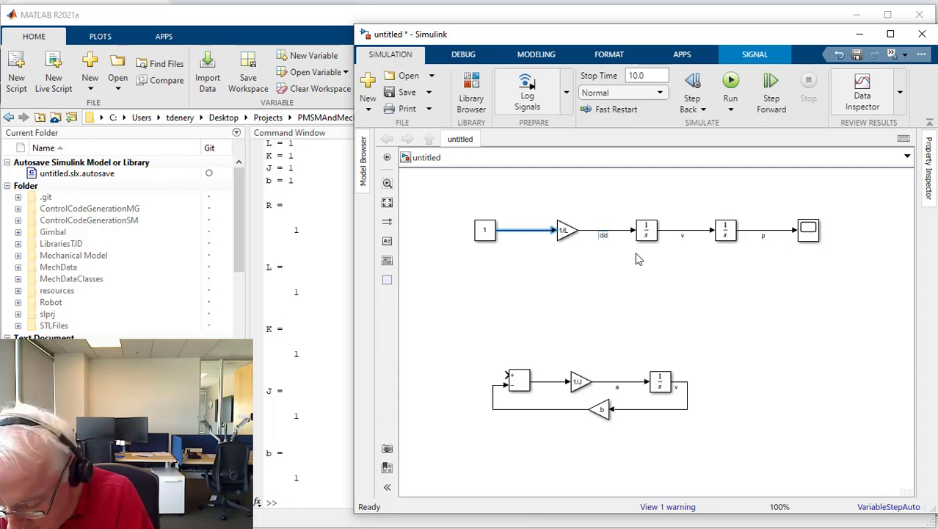
{"action": "type", "text": "t"}
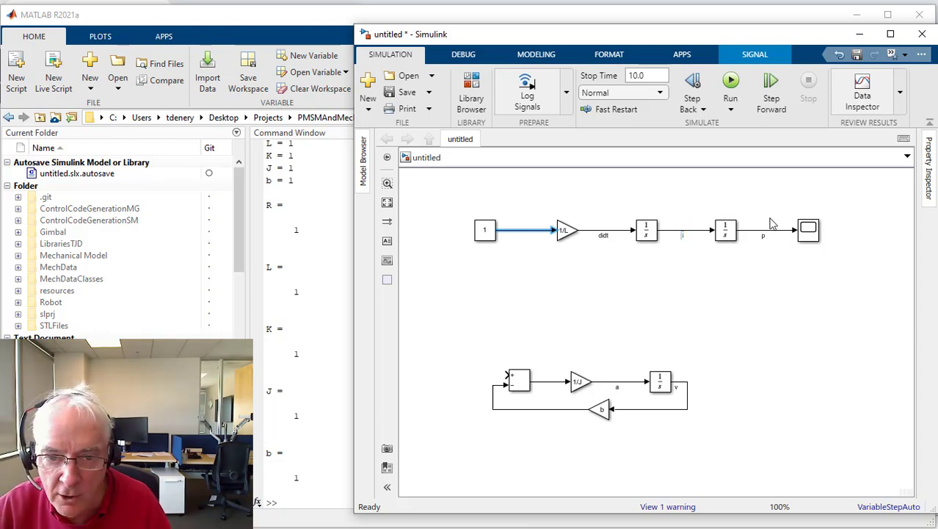
{"action": "type", "text": "p"}
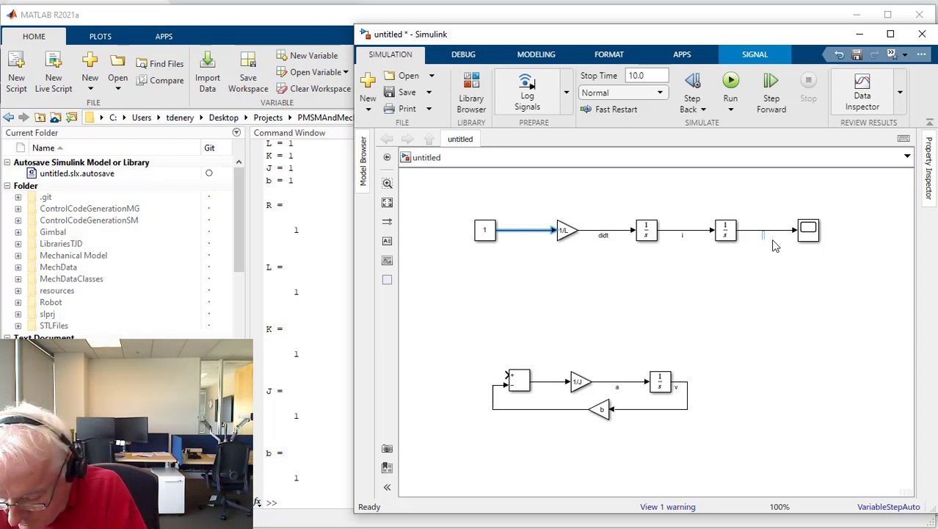
{"action": "type", "text": "harge"}
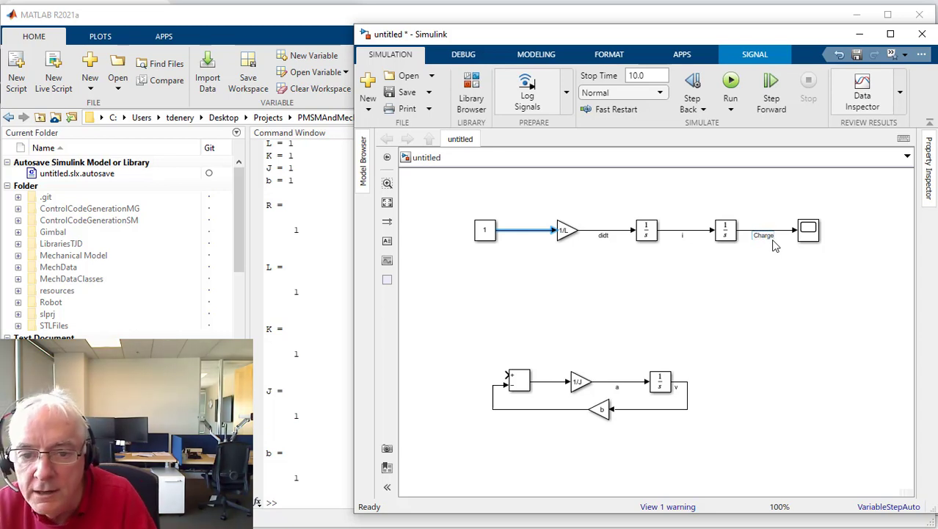
{"action": "left_click", "coordinate": [726, 231]}
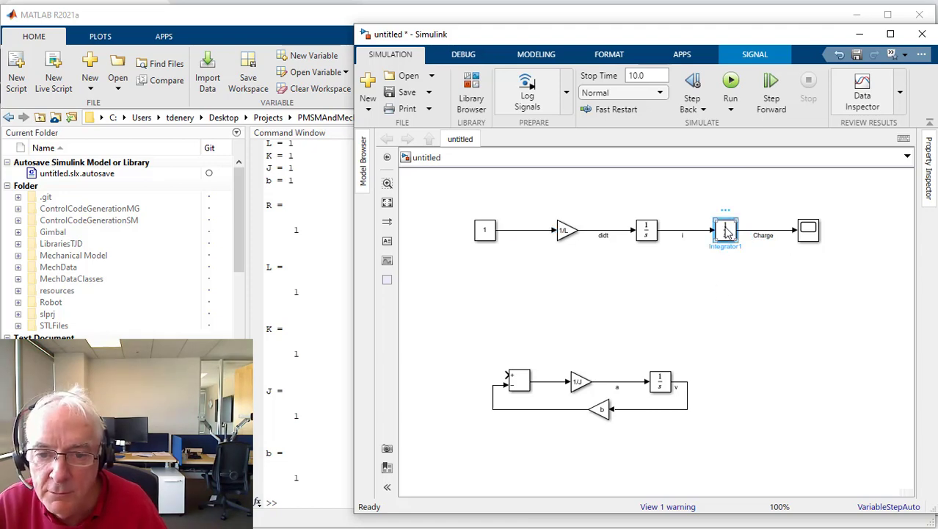
{"action": "double_click", "coordinate": [726, 231]}
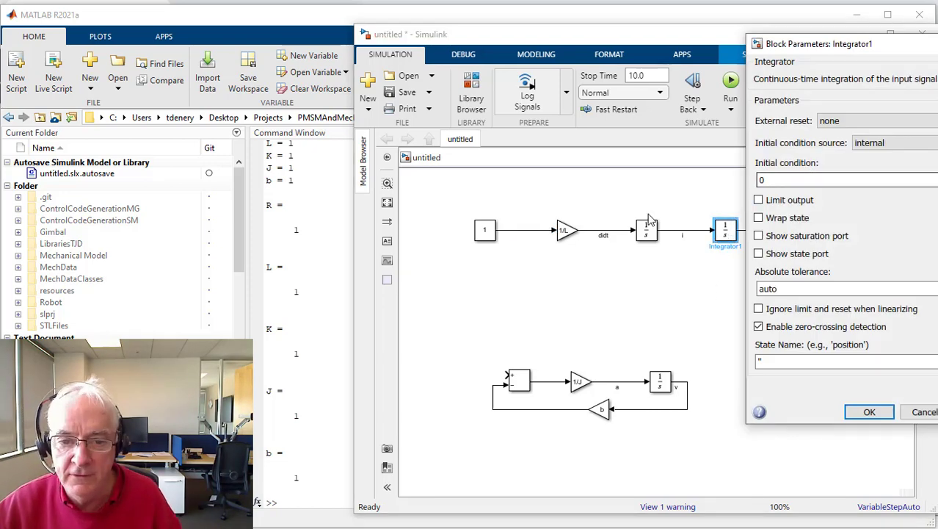
{"action": "left_click", "coordinate": [815, 180]}
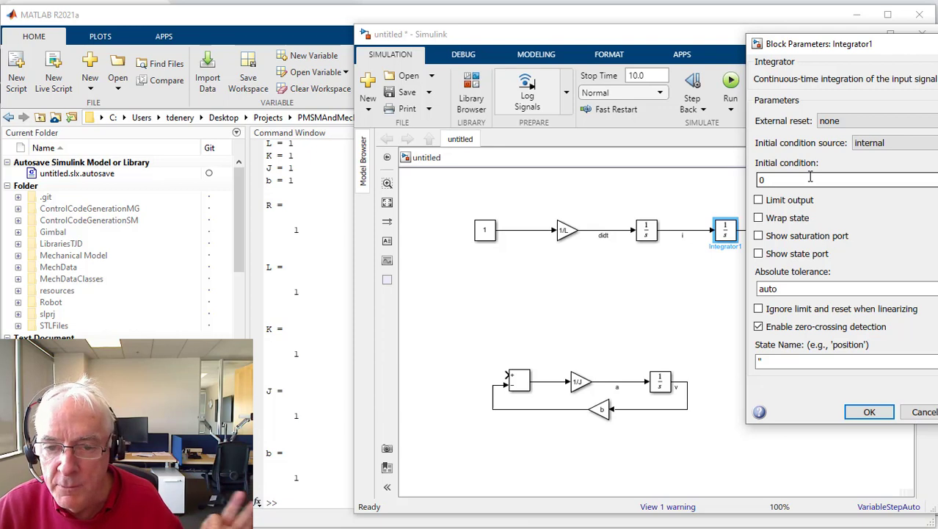
{"action": "double_click", "coordinate": [806, 176]}
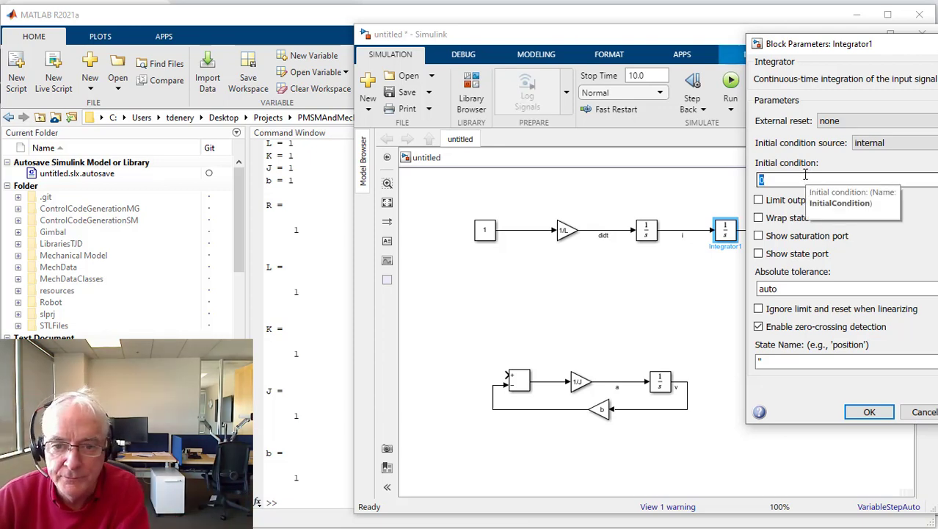
{"action": "type", "text": "Battery."}
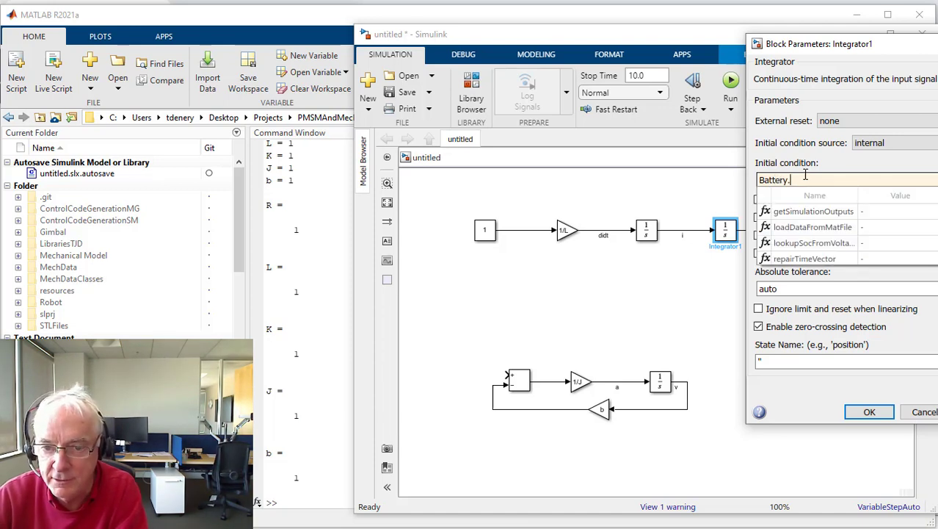
{"action": "type", "text": "In"}
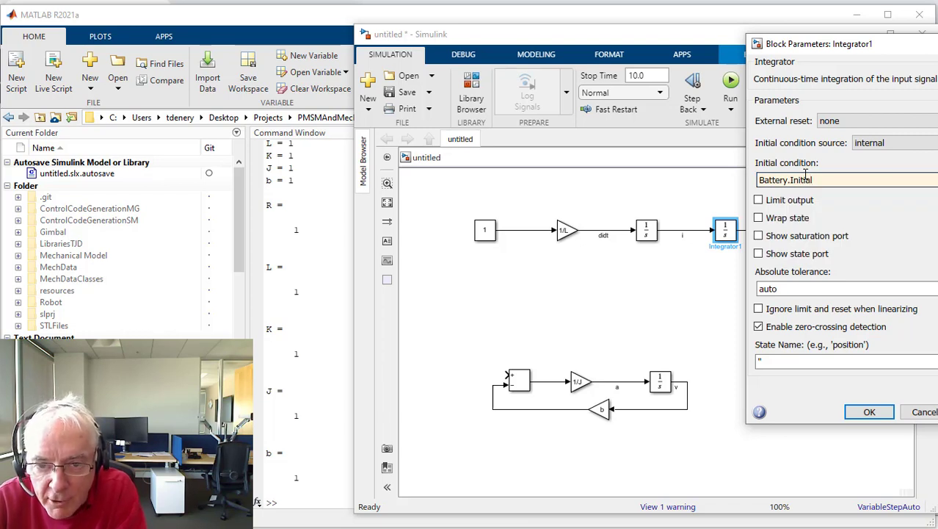
{"action": "type", "text": "itialCharge"}
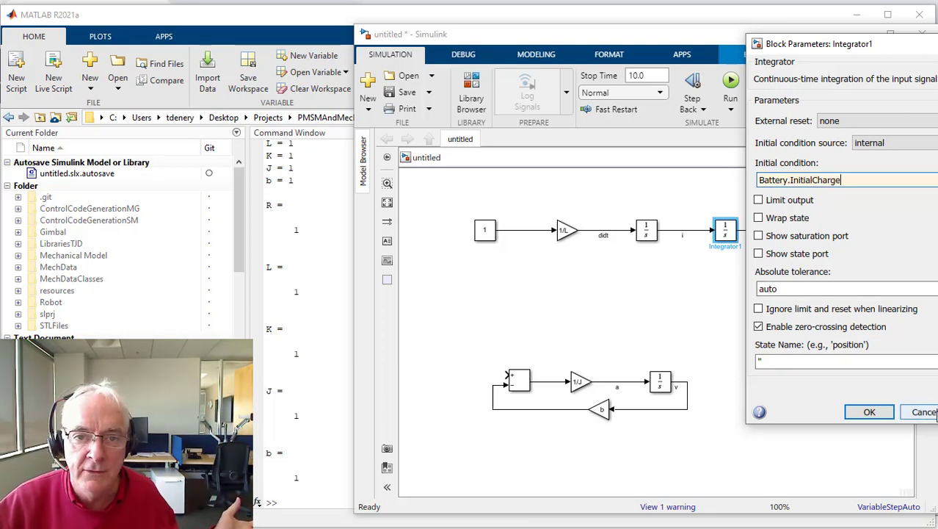
{"action": "left_click", "coordinate": [925, 412]}
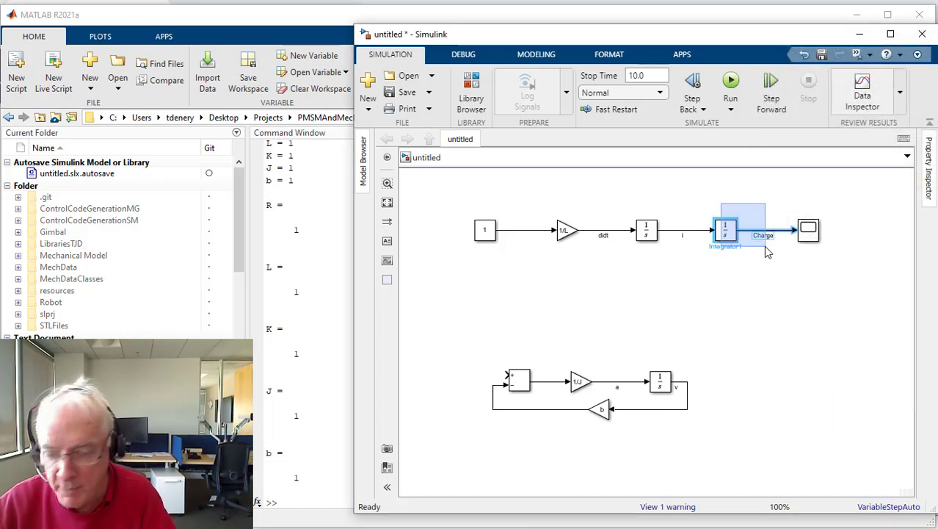
Delete the second integrator, wire current i straight to the scope, and remove the Constant-to-1/L line
{"action": "key", "text": "Delete"}
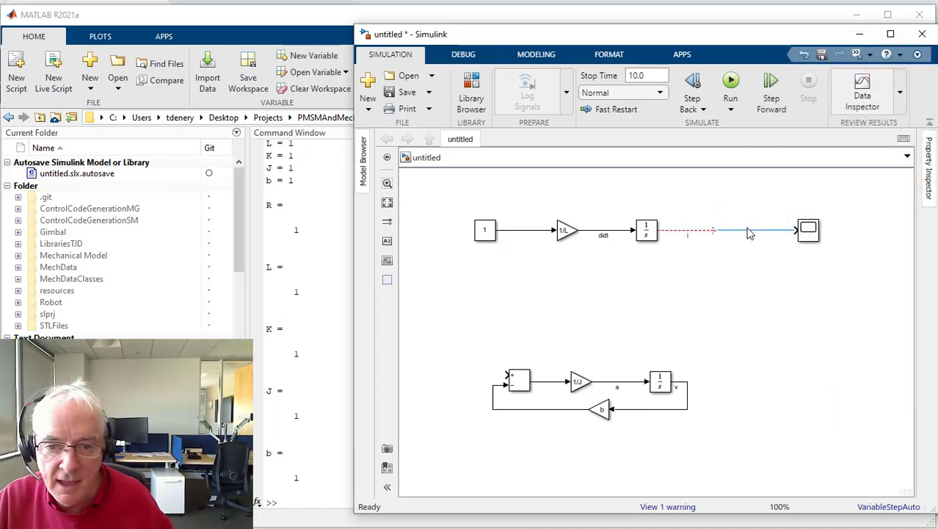
{"action": "left_click", "coordinate": [749, 232]}
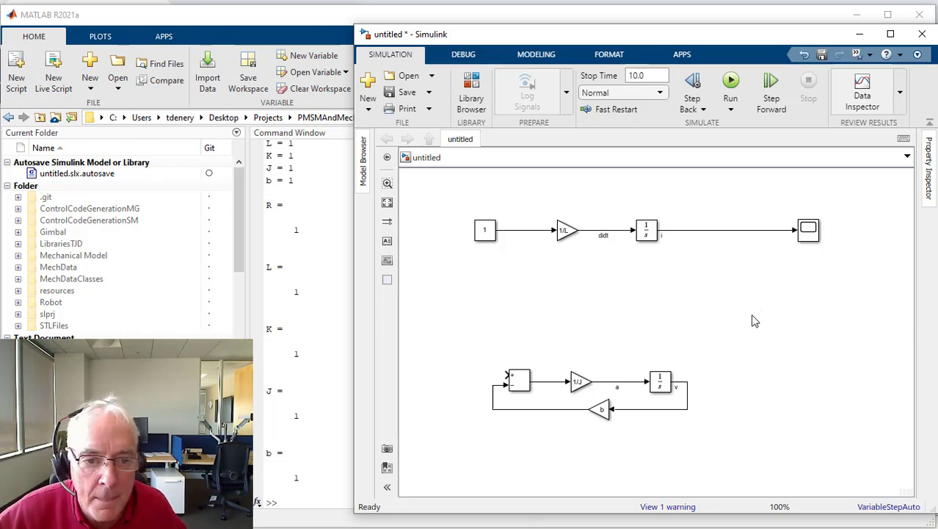
{"action": "left_click_drag", "start_coordinate": [515, 208], "coordinate": [528, 265]}
{"action": "key", "text": "Delete"}
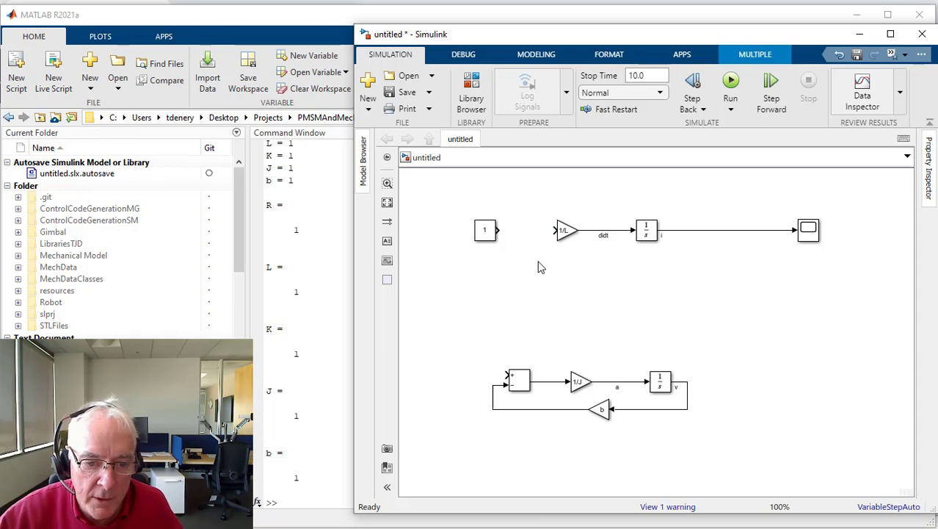
Move the Constant left and place a copied Add block, Add1, aligned before the 1/L gain
{"action": "left_click_drag", "start_coordinate": [480, 236], "coordinate": [440, 235]}
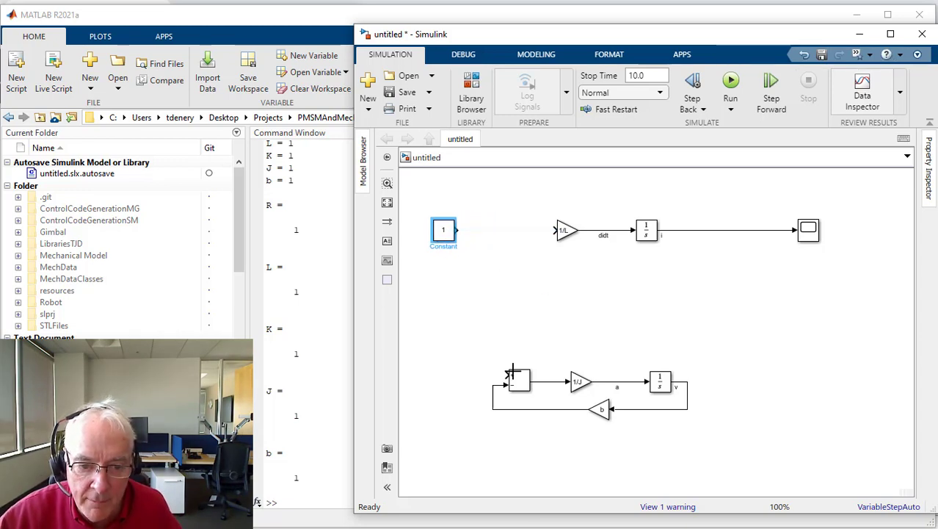
{"action": "left_click_drag", "start_coordinate": [519, 381], "coordinate": [511, 233]}
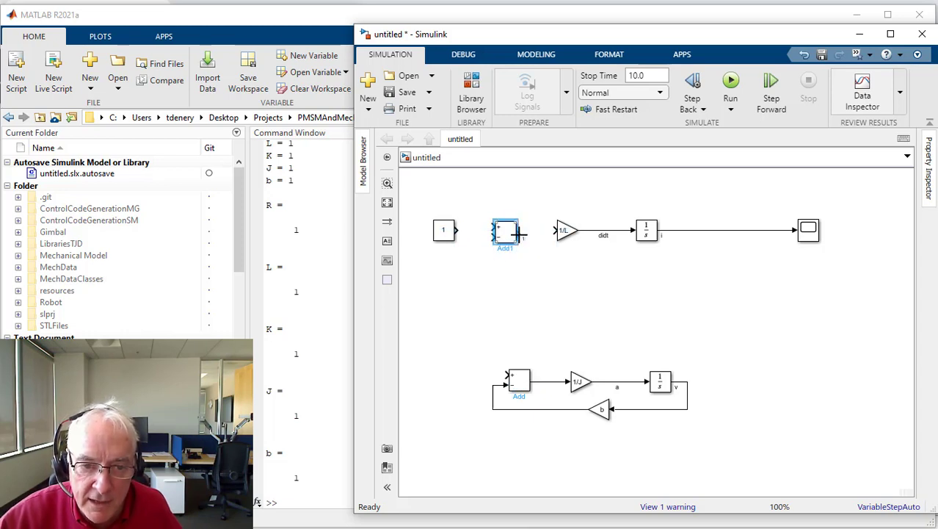
{"action": "left_click_drag", "start_coordinate": [514, 239], "coordinate": [515, 235]}
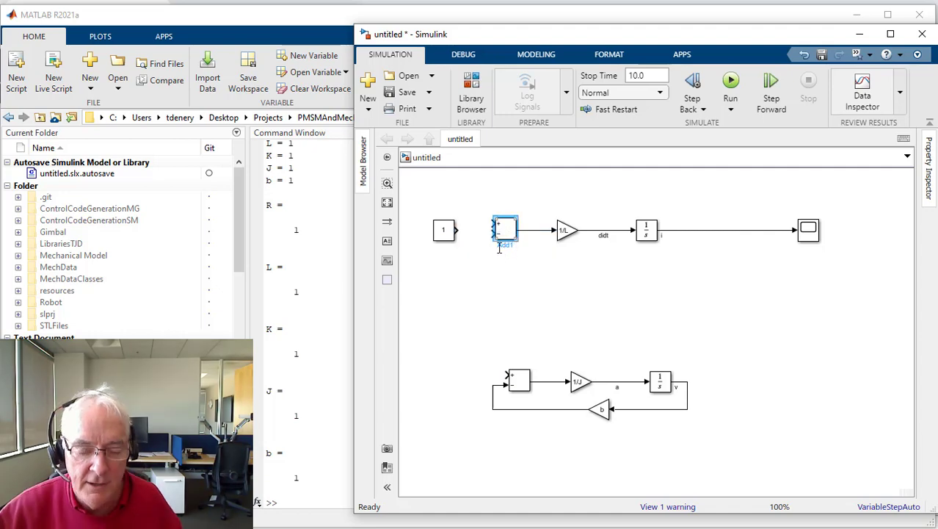
Change Add1's List of signs to |+- and apply it
{"action": "double_click", "coordinate": [505, 229]}
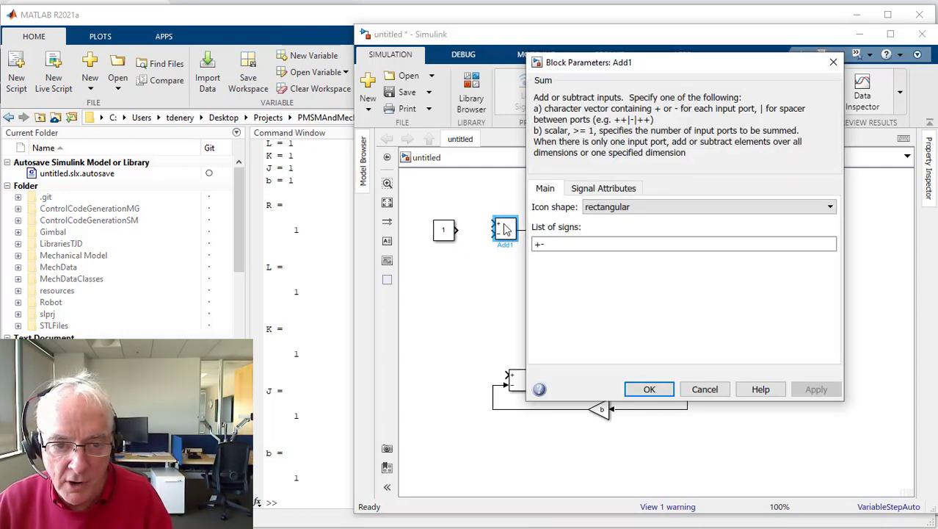
{"action": "double_click", "coordinate": [537, 245]}
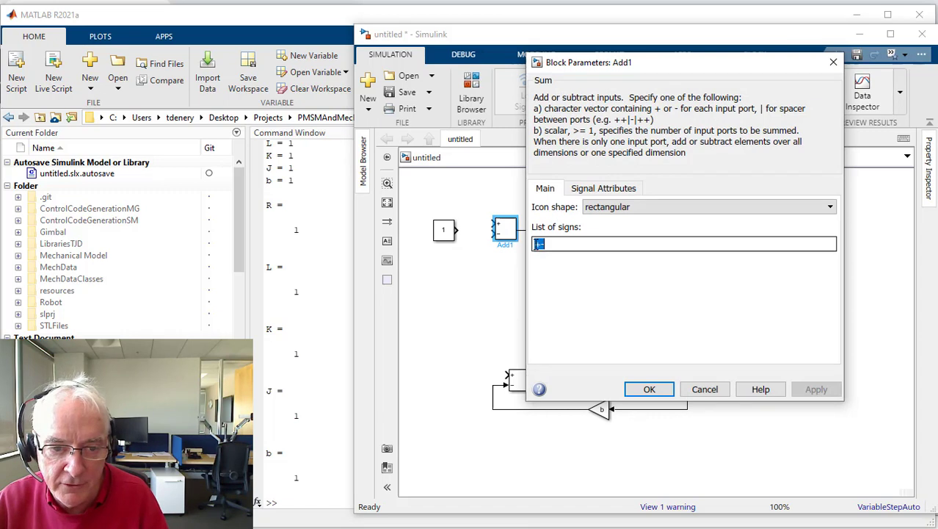
{"action": "left_click", "coordinate": [533, 245]}
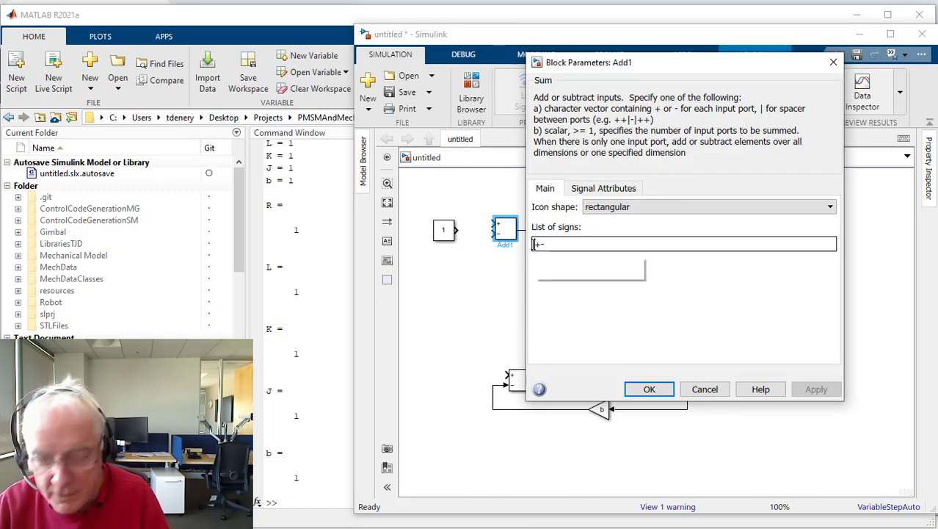
{"action": "type", "text": "|"}
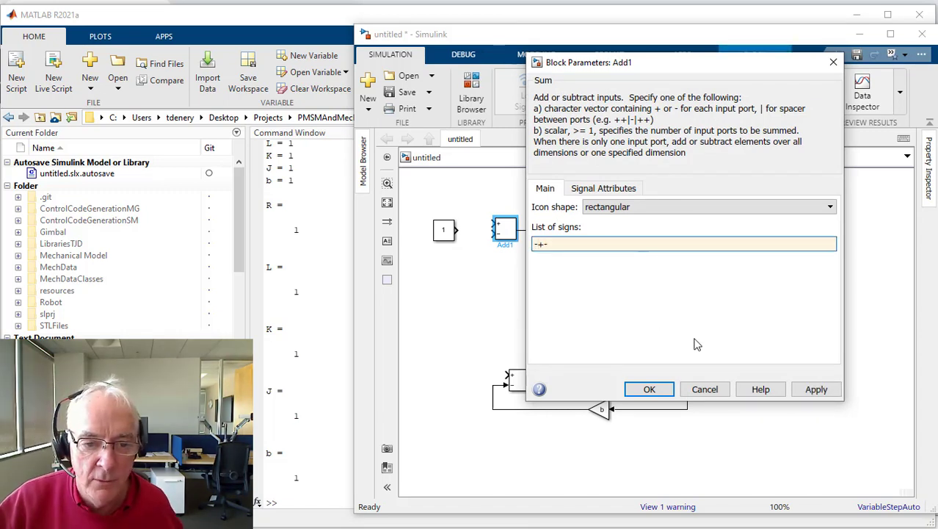
{"action": "left_click", "coordinate": [649, 389]}
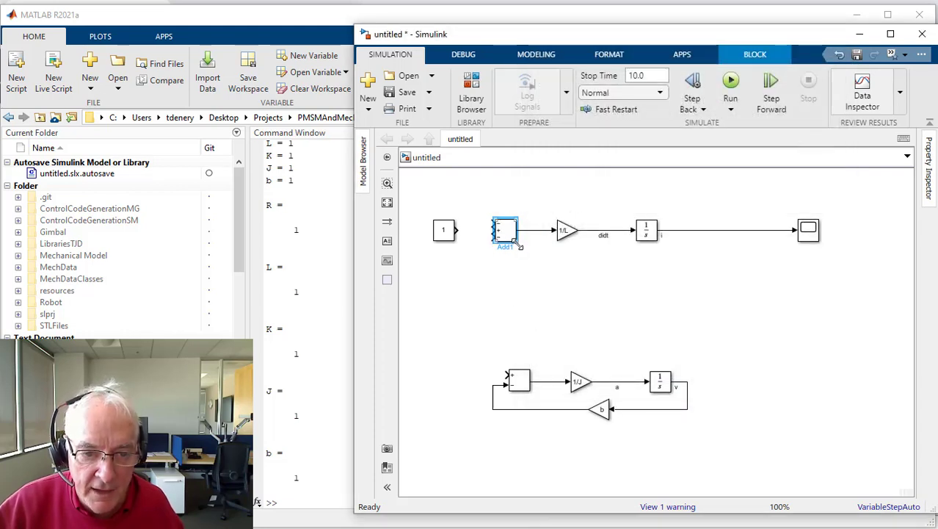
Stretch Add1 taller, shift the Constant further left, and branch current i into Add1's top input
{"action": "left_click_drag", "start_coordinate": [517, 245], "coordinate": [500, 262]}
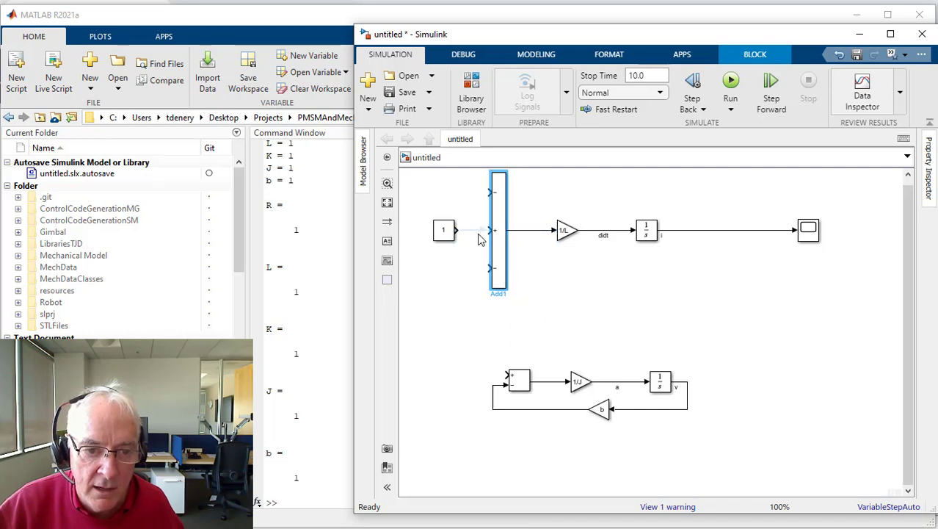
{"action": "left_click_drag", "start_coordinate": [444, 232], "coordinate": [423, 231]}
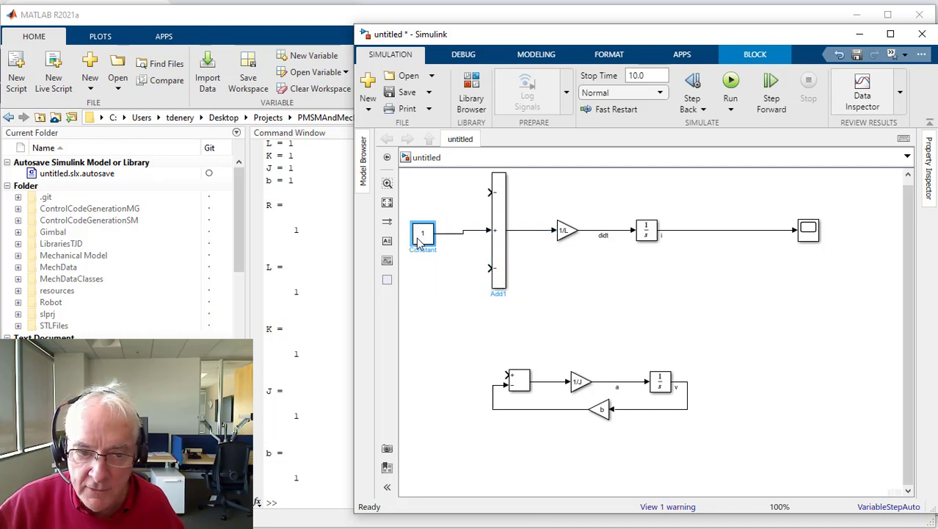
{"action": "left_click", "coordinate": [709, 234]}
{"action": "mouse_move", "coordinate": [708, 233]}
{"action": "left_mouse_down"}
{"action": "mouse_move", "coordinate": [597, 188]}
{"action": "mouse_move", "coordinate": [492, 192]}
{"action": "left_mouse_up"}
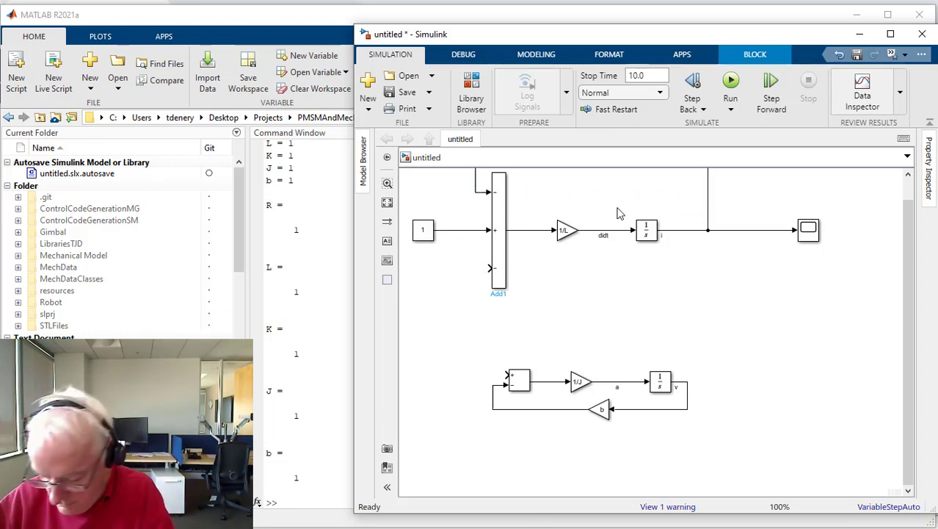
Place a copy of the 1/L gain on the feedback wire and flip it to face left
{"action": "key", "text": "space"}
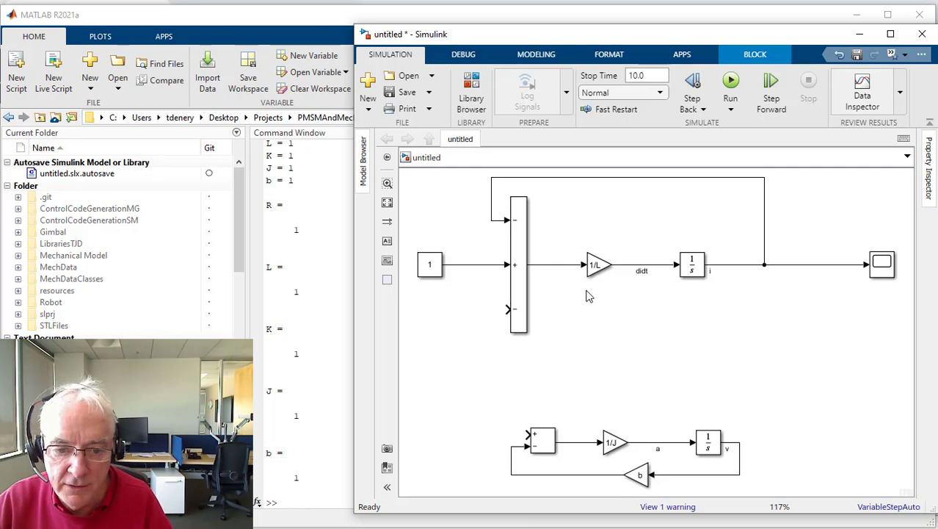
{"action": "left_click_drag", "start_coordinate": [596, 266], "coordinate": [626, 195]}
{"action": "key", "text": "ctrl+i"}
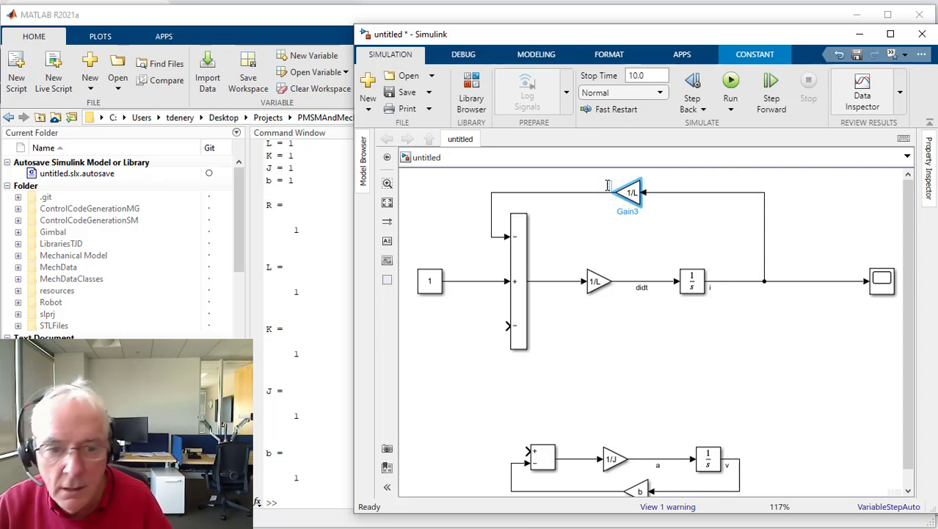
Set the Gain3 feedback gain value to R
{"action": "left_click", "coordinate": [632, 192]}
{"action": "double_click", "coordinate": [633, 193]}
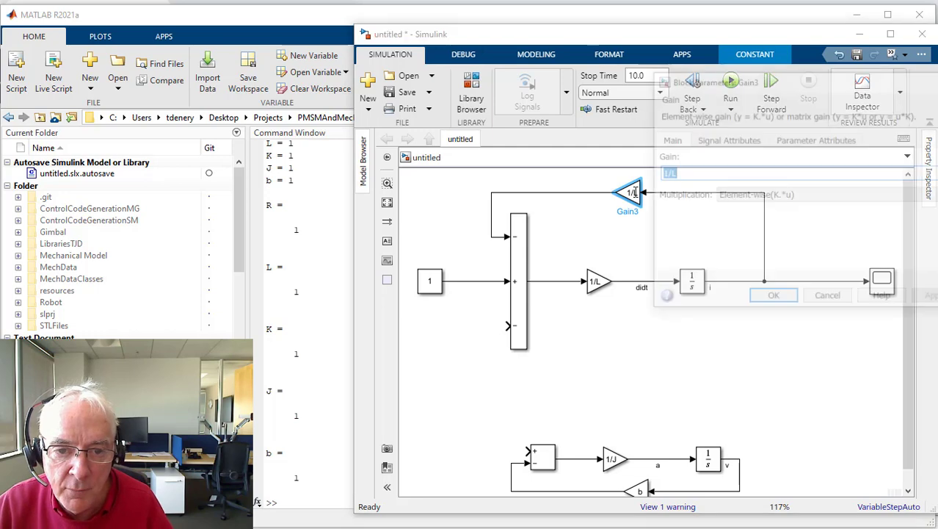
{"action": "type", "text": "R"}
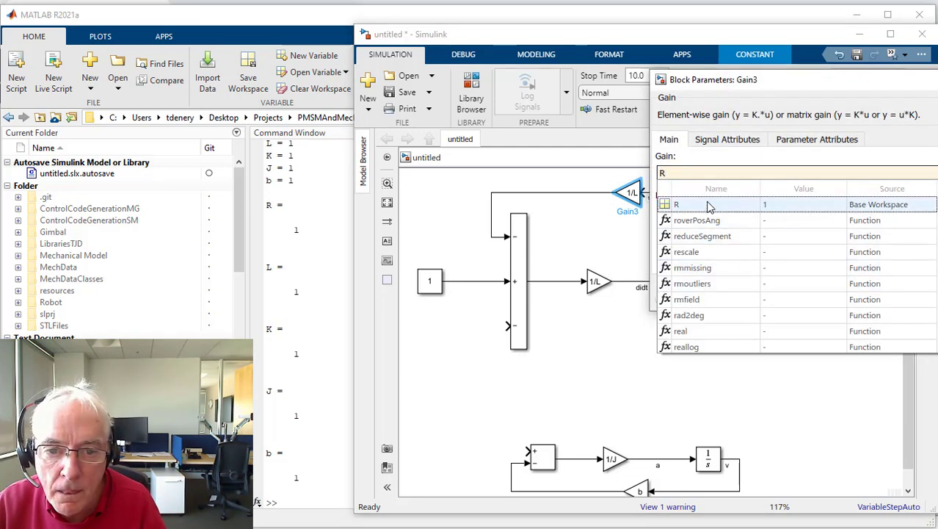
{"action": "key", "text": "Escape"}
{"action": "left_click", "coordinate": [772, 299]}
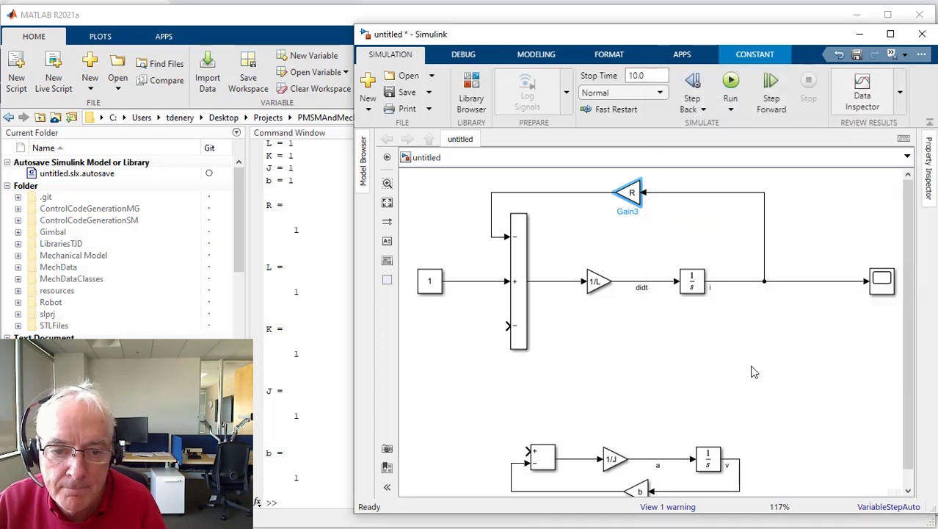
{"action": "left_click", "coordinate": [604, 284]}
{"action": "left_click", "coordinate": [569, 296]}
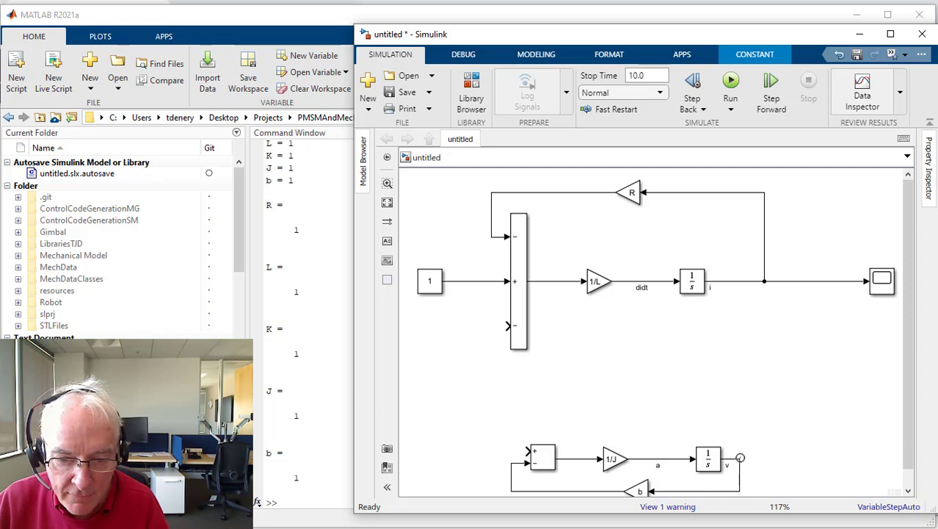
Feed velocity v back into Add1's lower input through a copied gain set to K
{"action": "left_click_drag", "start_coordinate": [740, 458], "coordinate": [507, 325]}
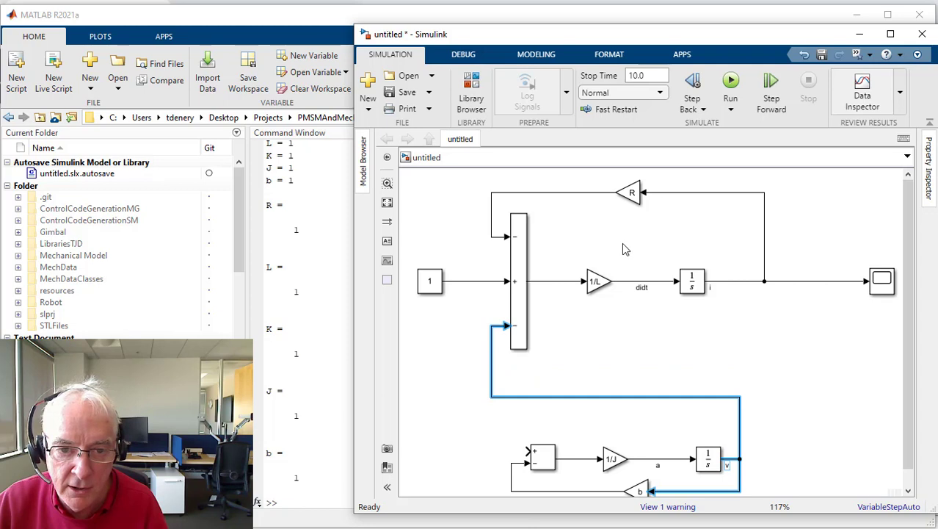
{"action": "left_click_drag", "start_coordinate": [632, 194], "coordinate": [635, 408]}
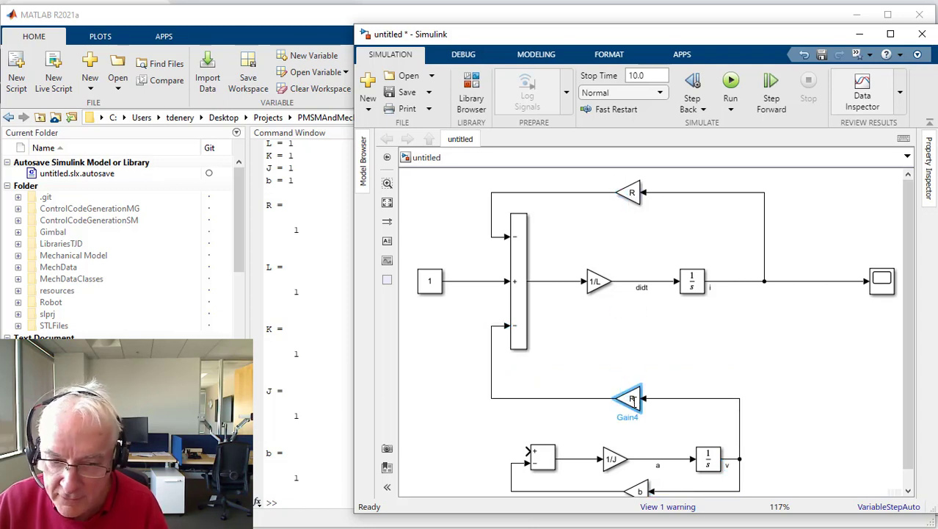
{"action": "double_click", "coordinate": [633, 400]}
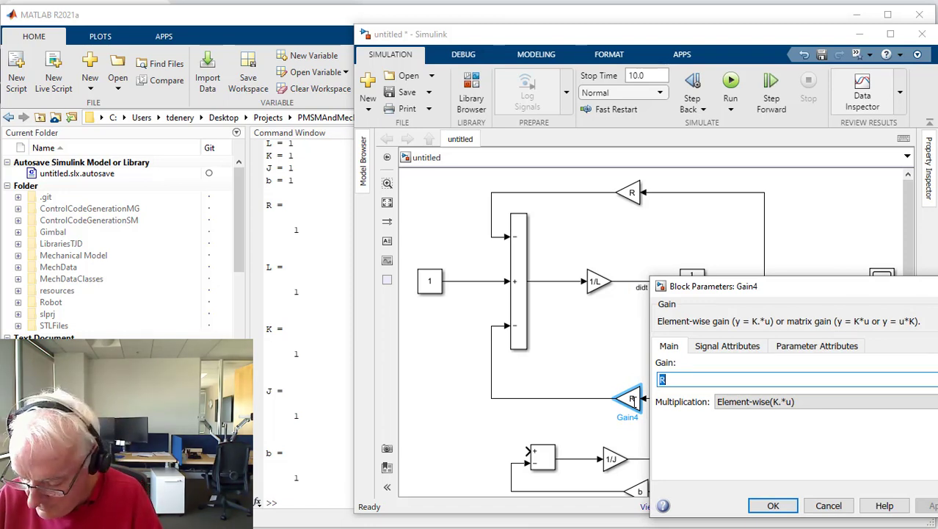
{"action": "type", "text": "K"}
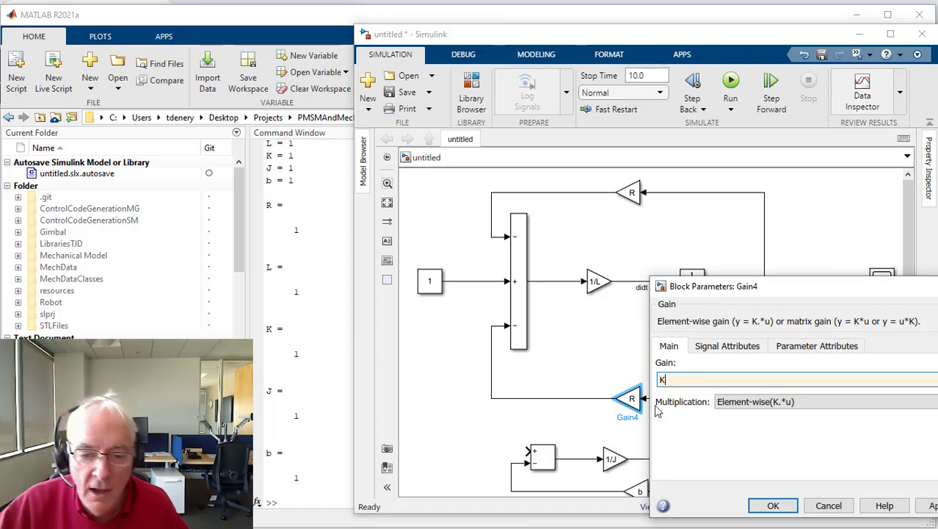
{"action": "left_click", "coordinate": [773, 505]}
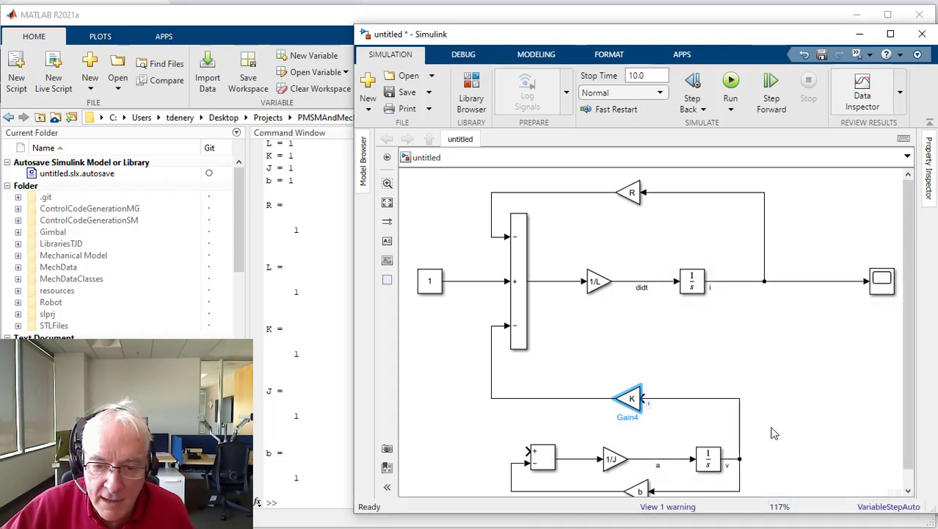
{"action": "left_click", "coordinate": [863, 374]}
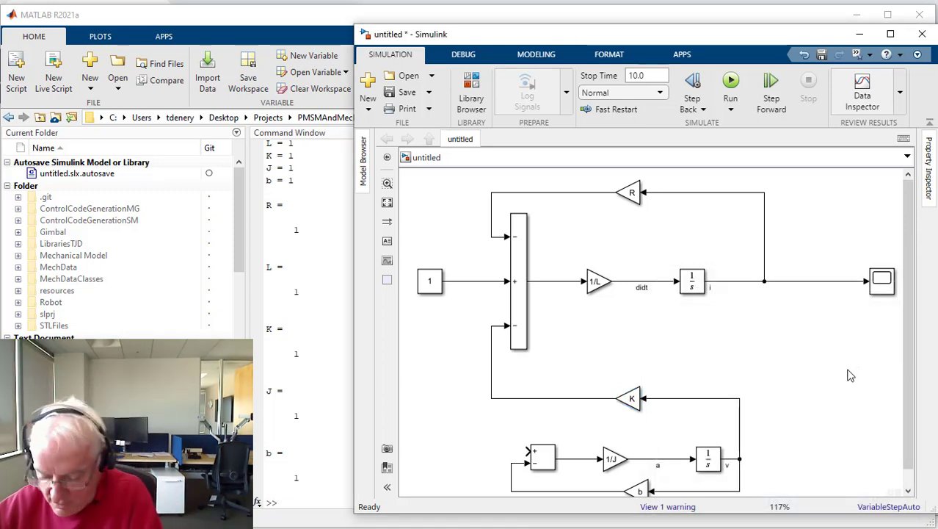
Route a branch of current i below the lower loop into its plus input through a copied K gain, Gain5
{"action": "scroll", "coordinate": [785, 329], "scroll_direction": "down", "scroll_amount": 2}
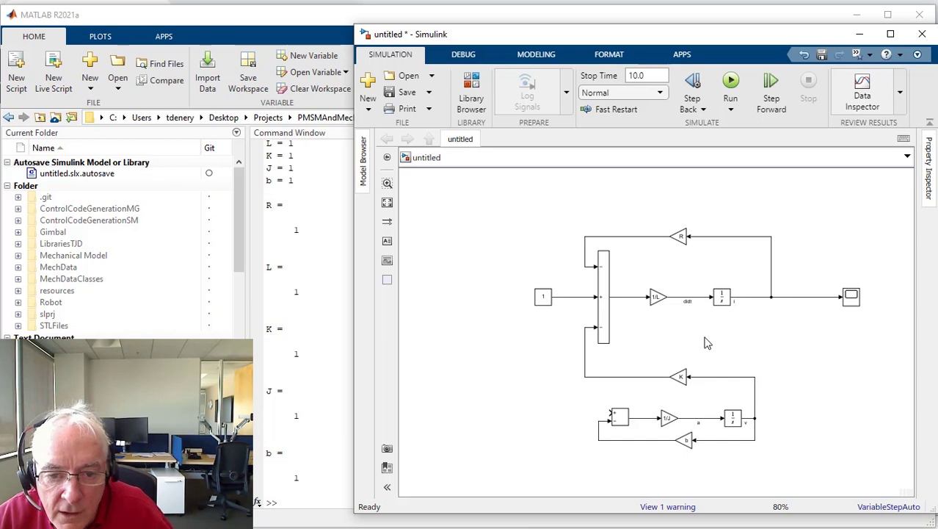
{"action": "left_click_drag", "start_coordinate": [707, 336], "coordinate": [660, 305]}
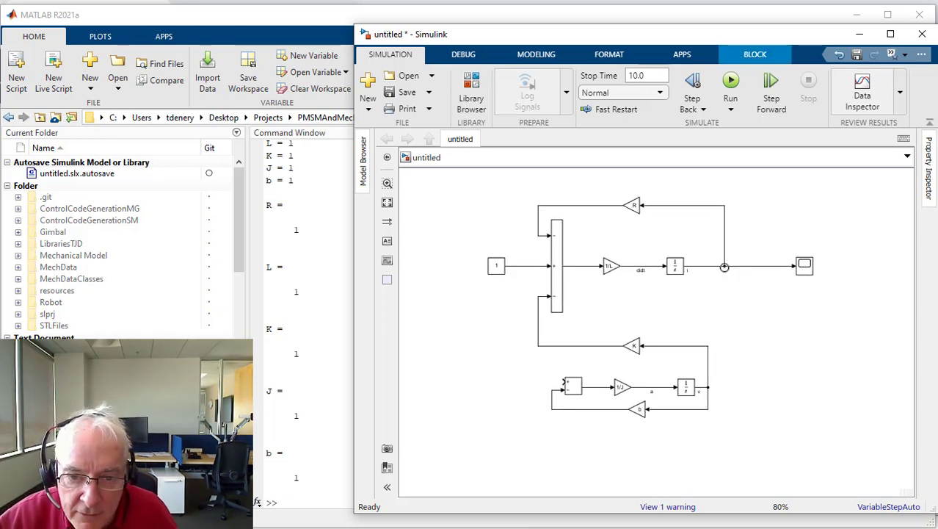
{"action": "left_click_drag", "start_coordinate": [724, 267], "coordinate": [563, 383]}
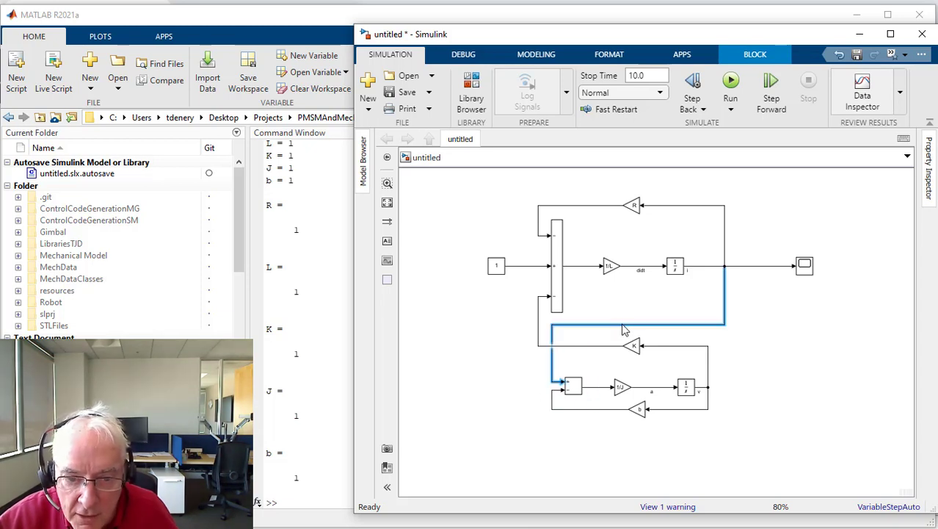
{"action": "left_click_drag", "start_coordinate": [622, 326], "coordinate": [622, 436]}
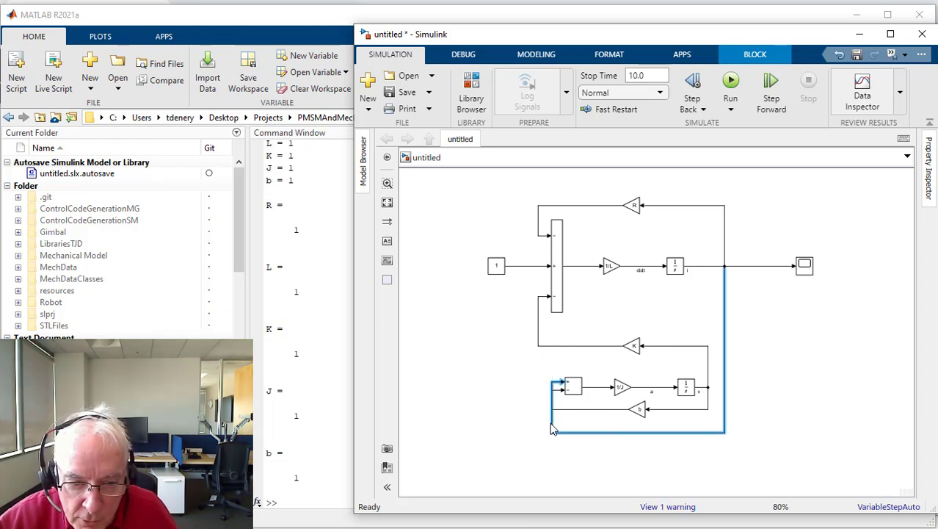
{"action": "left_click_drag", "start_coordinate": [553, 430], "coordinate": [536, 430]}
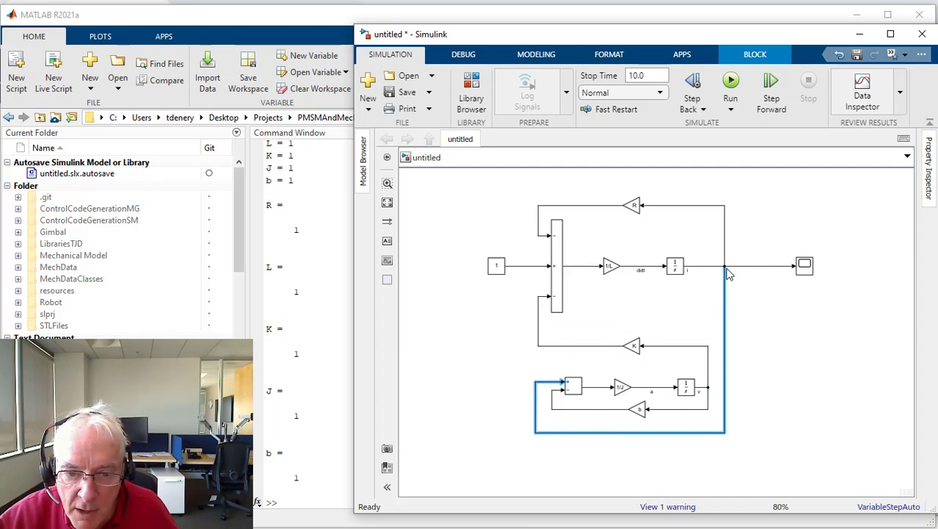
{"action": "left_click_drag", "start_coordinate": [635, 408], "coordinate": [762, 444]}
{"action": "key", "text": "Escape"}
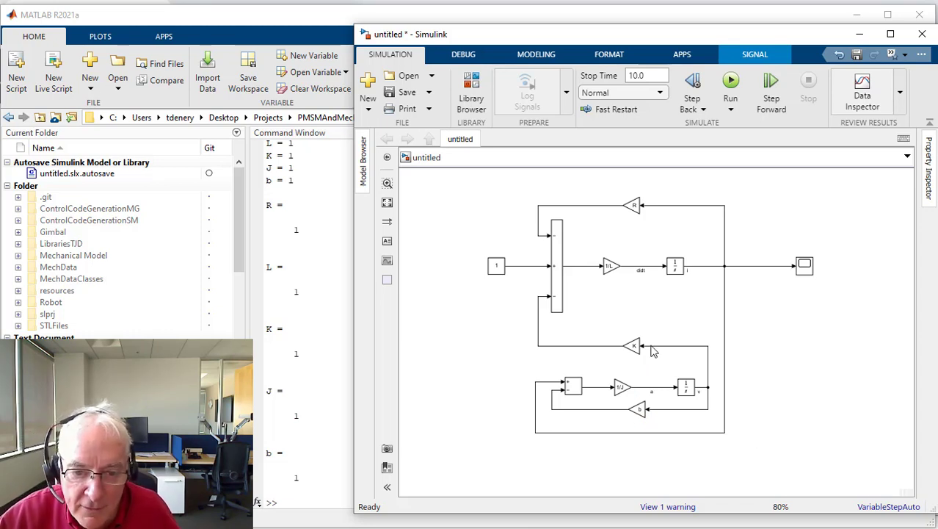
{"action": "left_click_drag", "start_coordinate": [633, 346], "coordinate": [677, 437]}
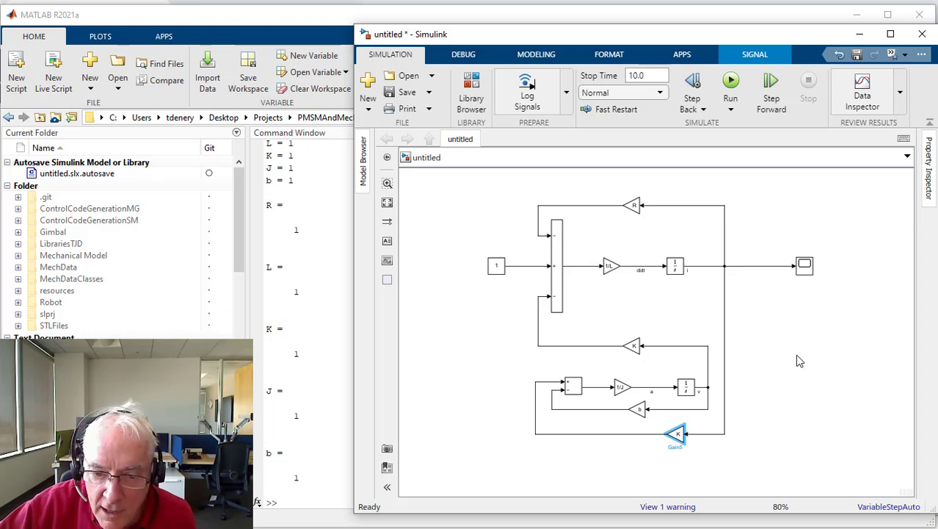
Add a copied scope, Scope1, beside the velocity output and wire v into it
{"action": "left_click_drag", "start_coordinate": [804, 265], "coordinate": [779, 393]}
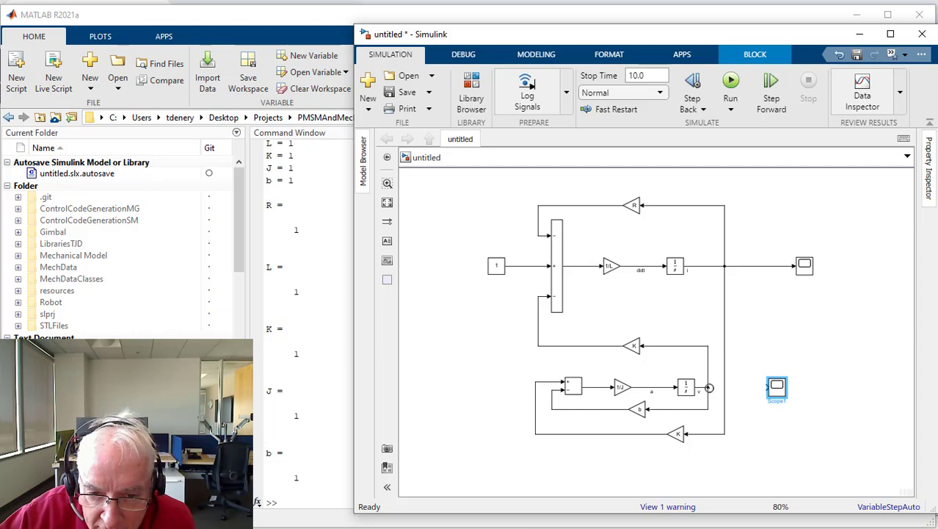
{"action": "mouse_move", "coordinate": [709, 388]}
{"action": "left_mouse_down"}
{"action": "mouse_move", "coordinate": [794, 387]}
{"action": "mouse_move", "coordinate": [774, 385]}
{"action": "mouse_move", "coordinate": [772, 394]}
{"action": "left_mouse_up"}
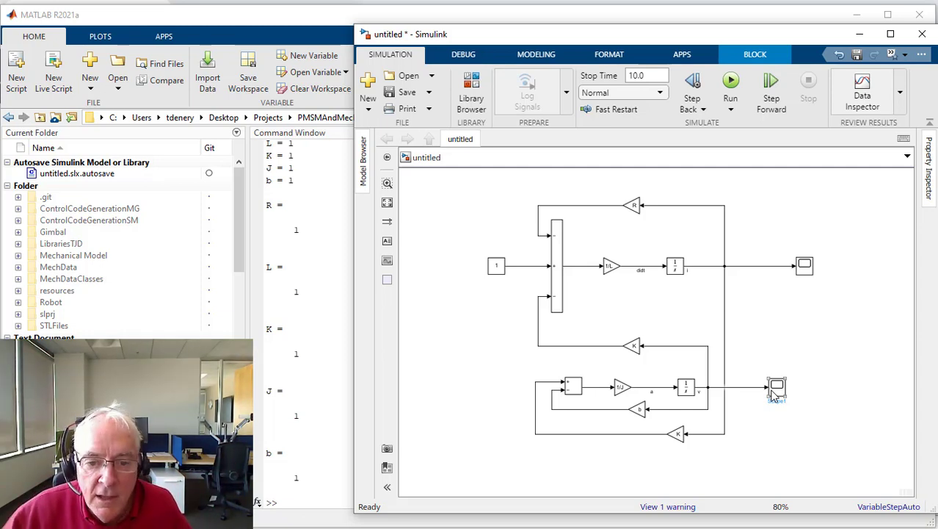
{"action": "left_click", "coordinate": [775, 397]}
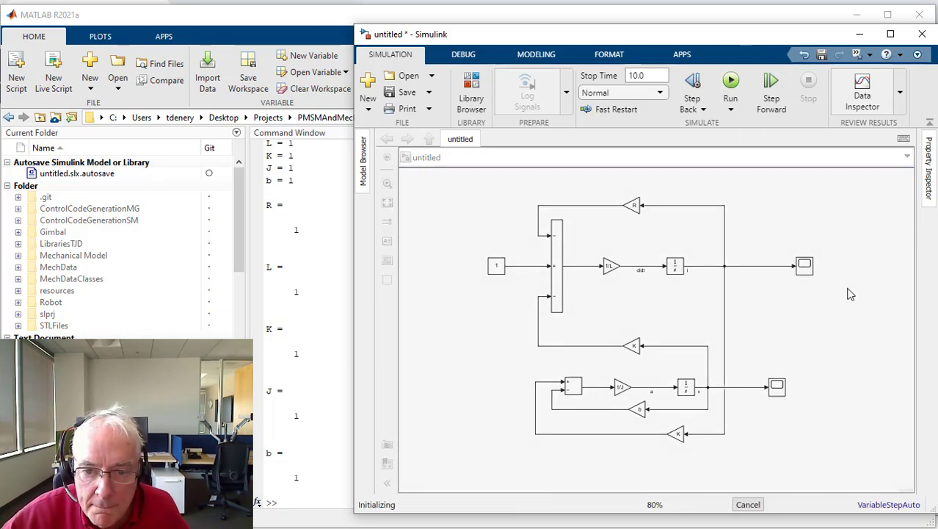
View the current i plot in Scope, then the velocity v plot in Scope1, both settling at 0.5
{"action": "double_click", "coordinate": [806, 266]}
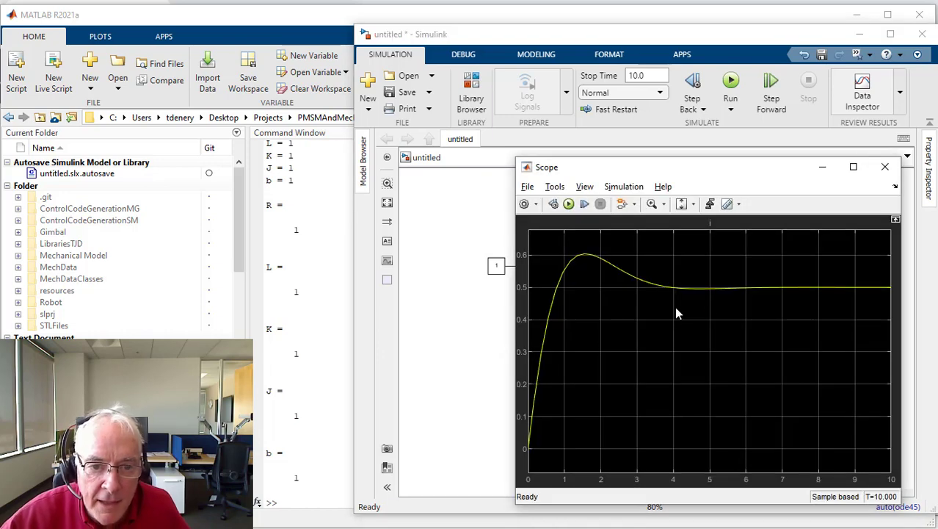
{"action": "left_click", "coordinate": [885, 167]}
{"action": "left_click", "coordinate": [776, 387]}
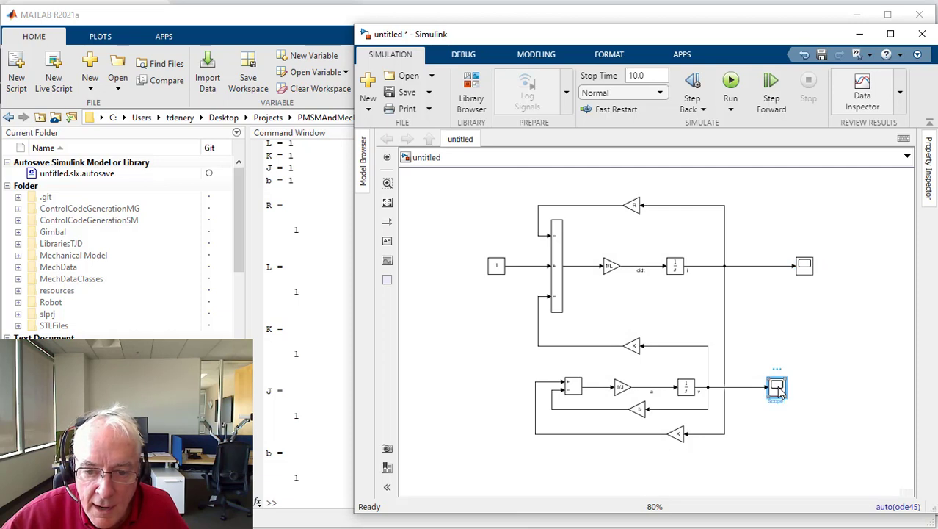
{"action": "double_click", "coordinate": [777, 385]}
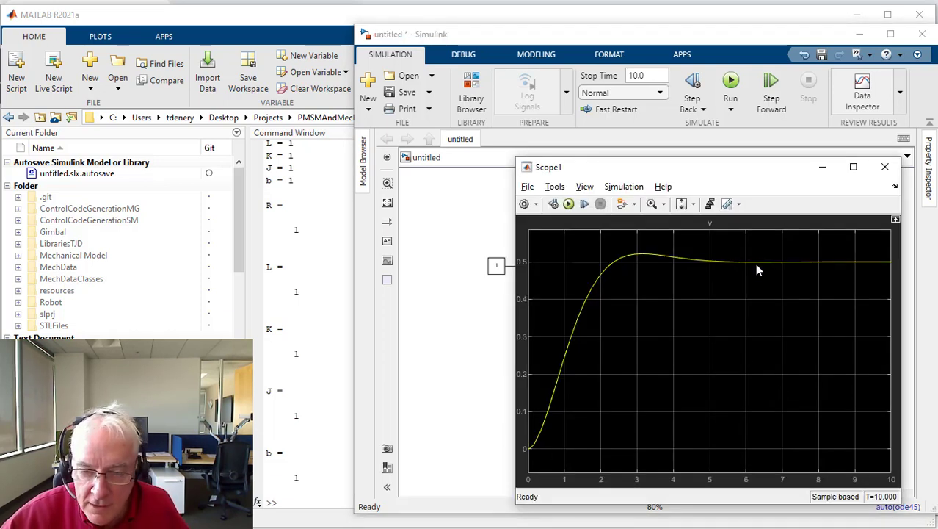
{"action": "left_click", "coordinate": [409, 380]}
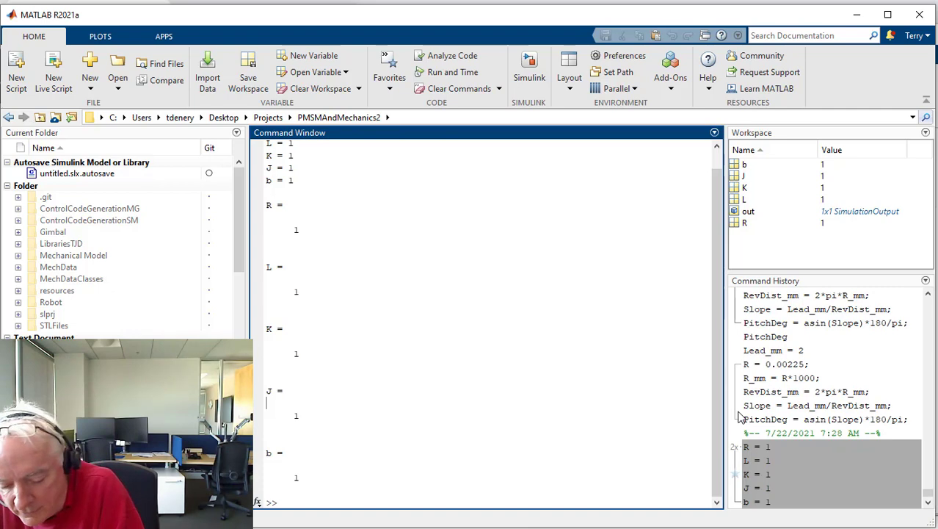
Switch back to the 'untitled * - Simulink' window using Alt+Tab
{"action": "key", "text": "alt+Tab"}
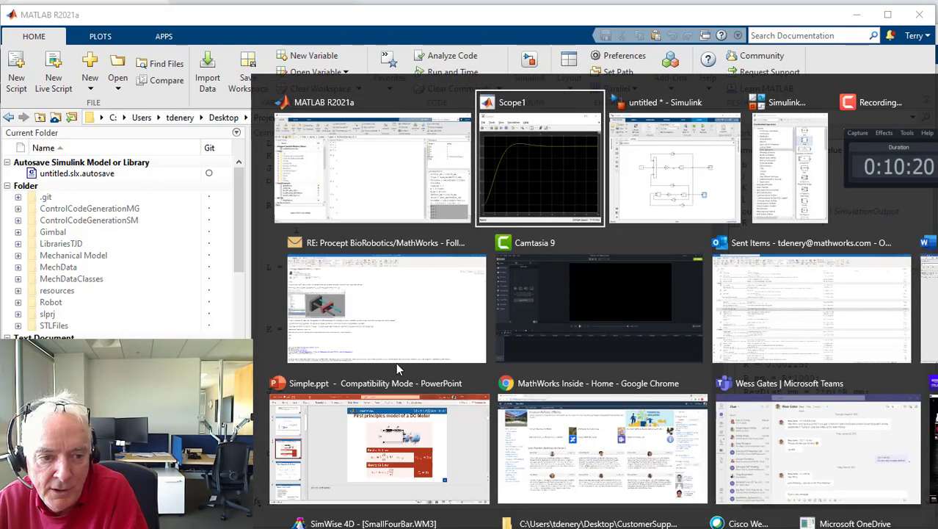
{"action": "left_click", "coordinate": [672, 173]}
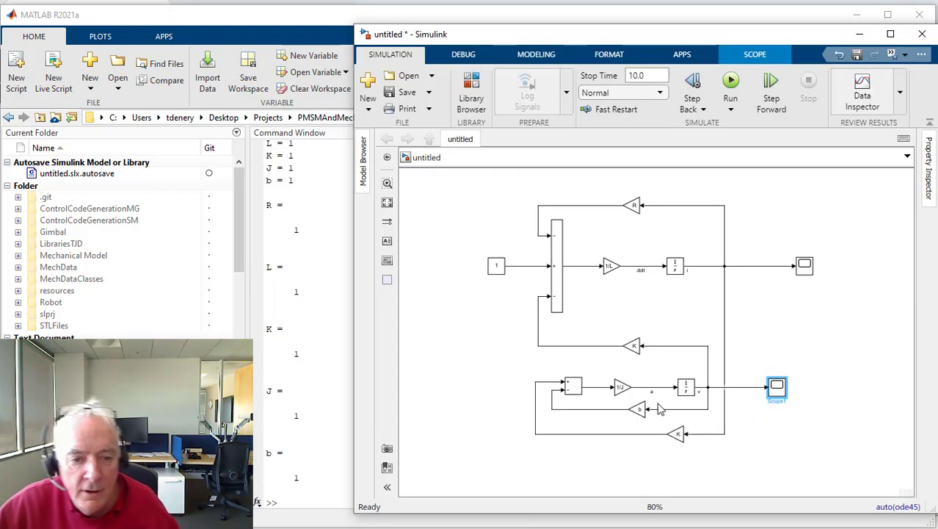